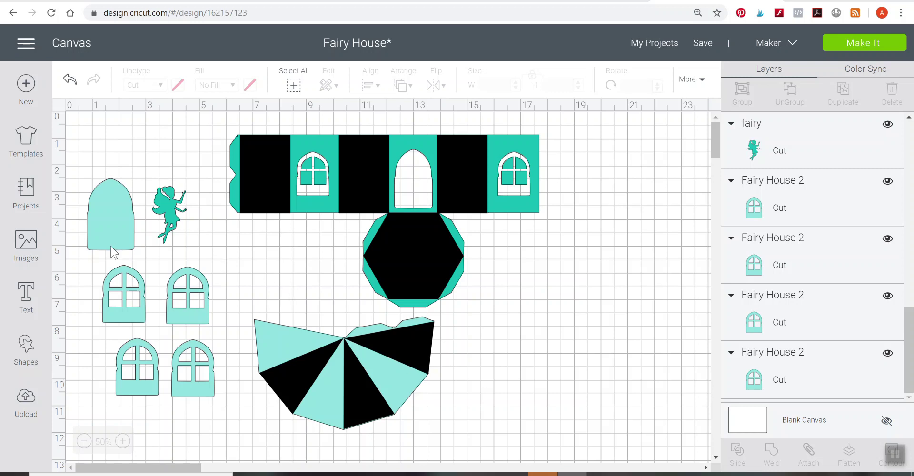
Back out of the image upload and select the first black wall panel
click(26, 407)
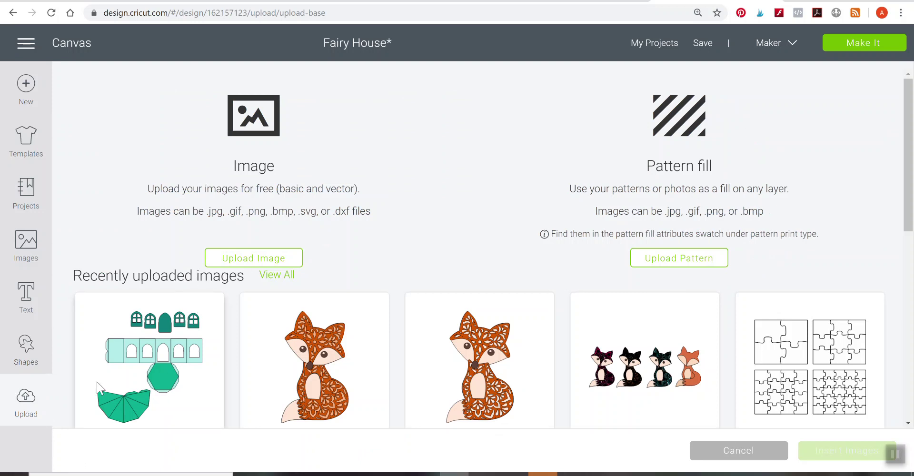
click(714, 450)
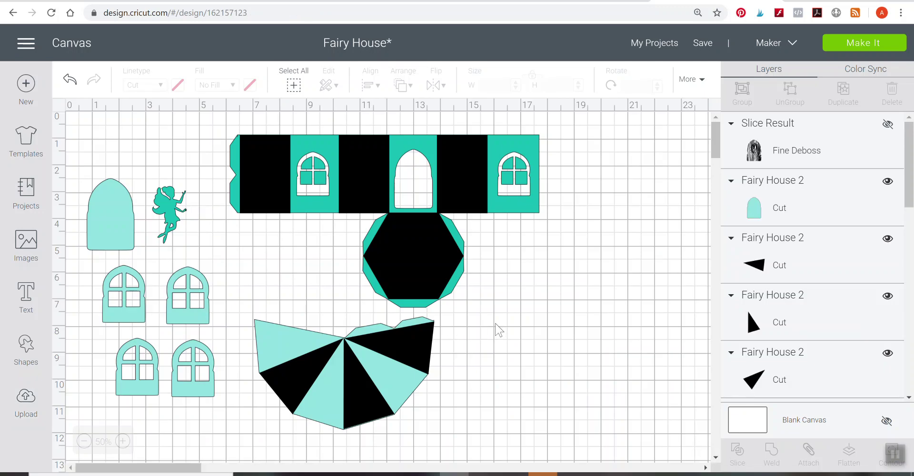
click(275, 188)
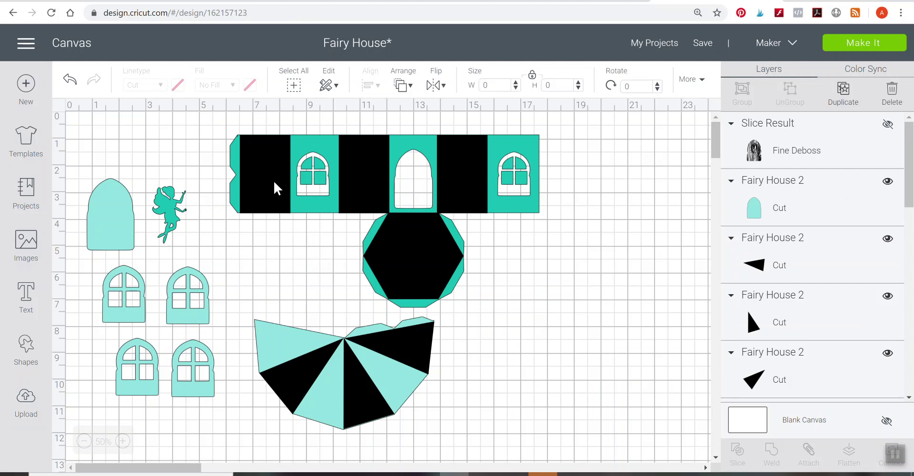
click(348, 183)
click(467, 181)
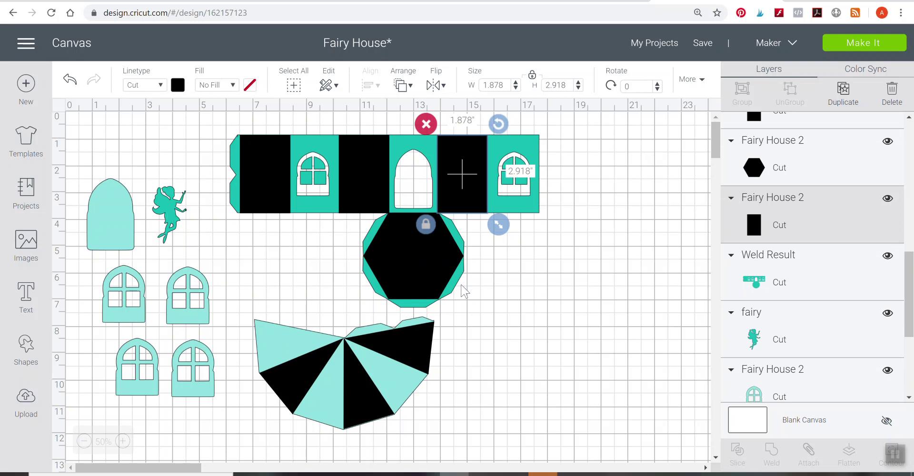
click(263, 181)
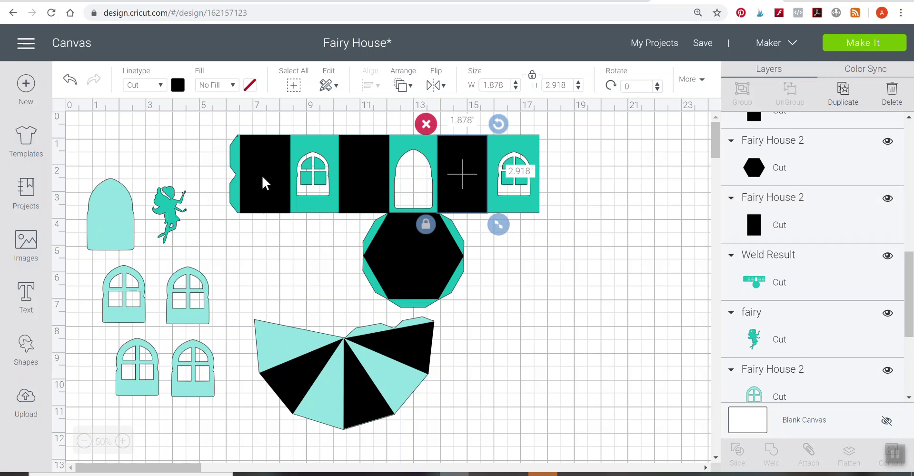
click(588, 148)
drag(584, 141, 270, 248)
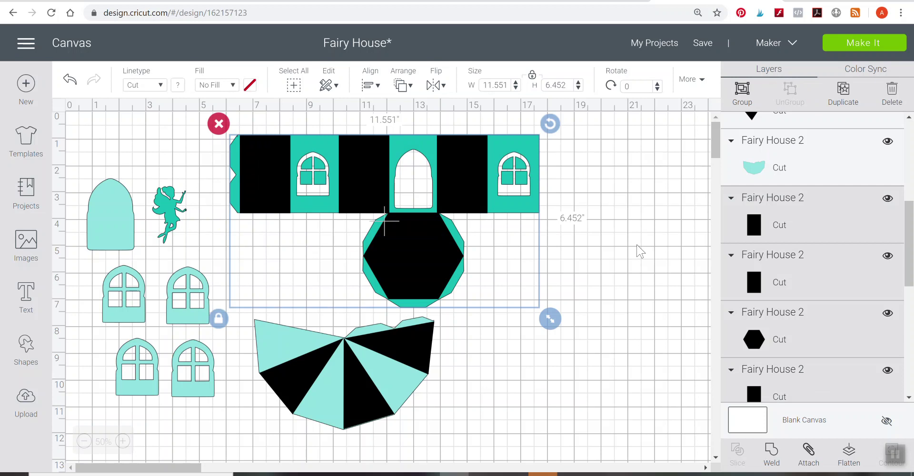
click(647, 182)
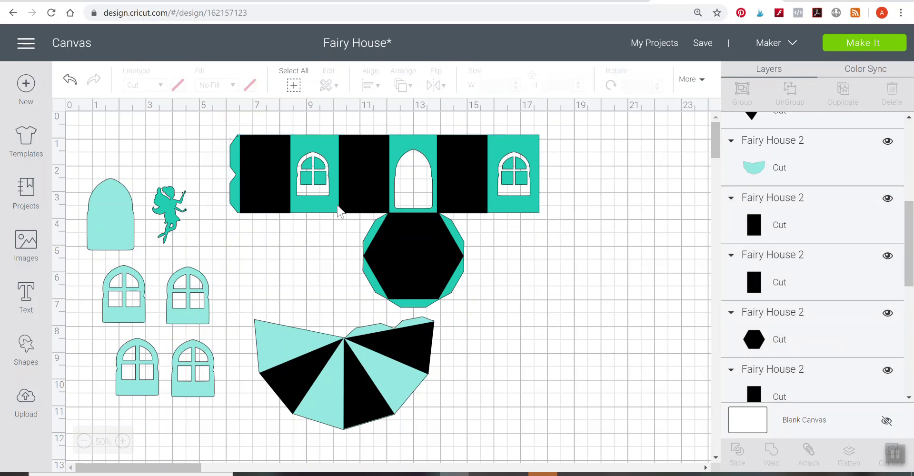
click(264, 173)
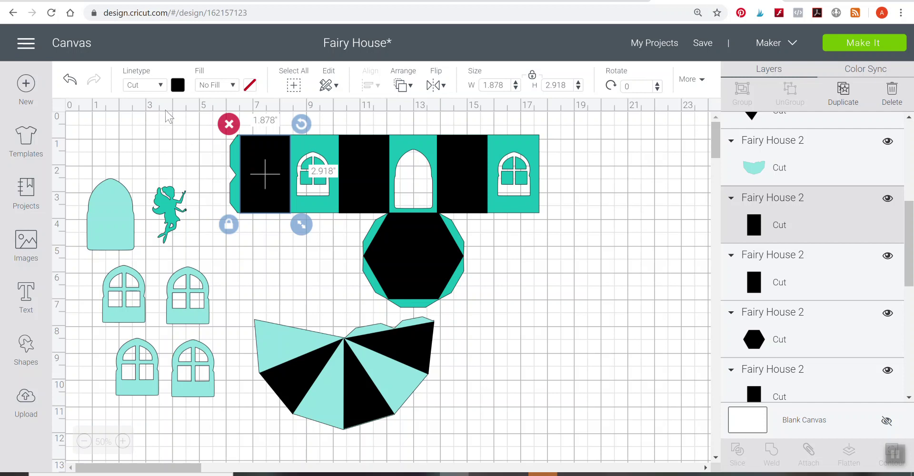
Change the three black wall panels and the base hexagon from Cut to Score
click(135, 85)
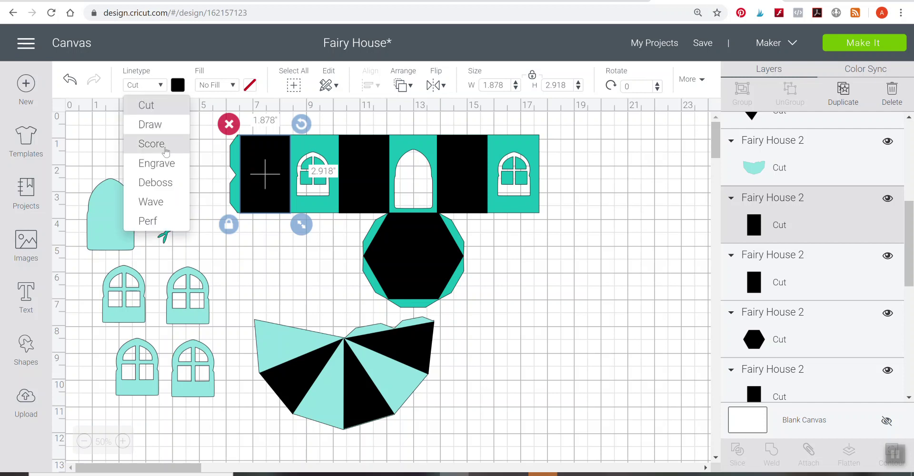
click(153, 144)
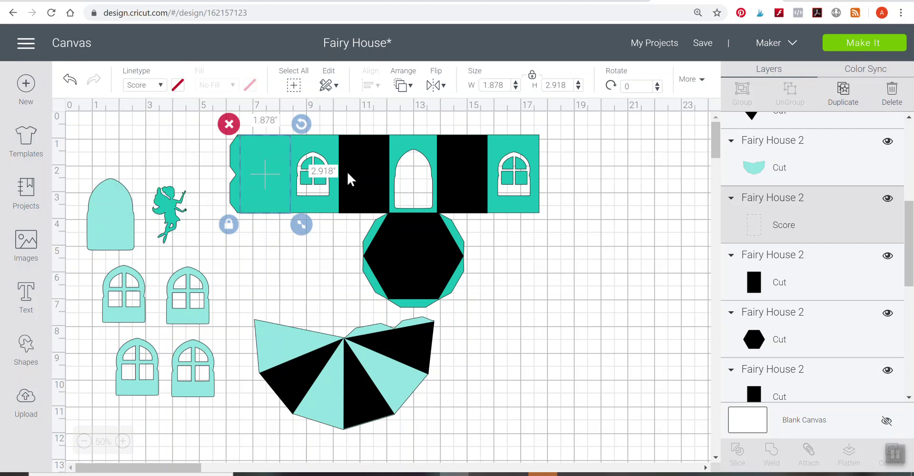
click(360, 164)
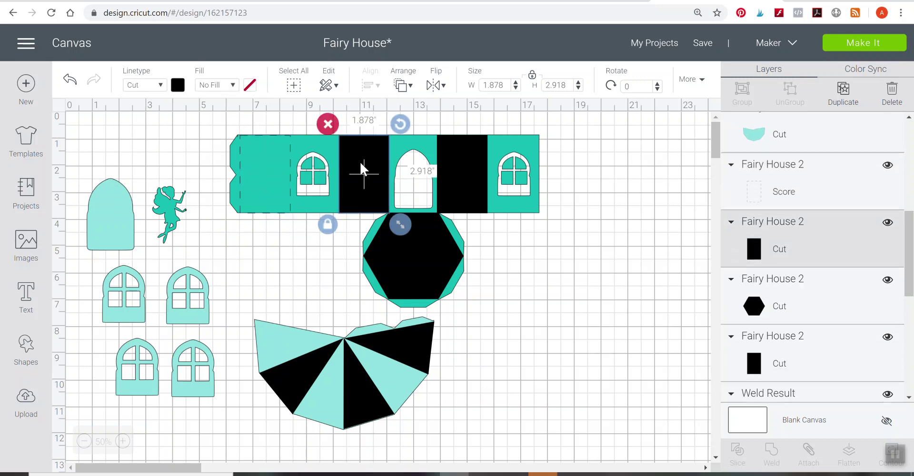
click(161, 89)
click(153, 142)
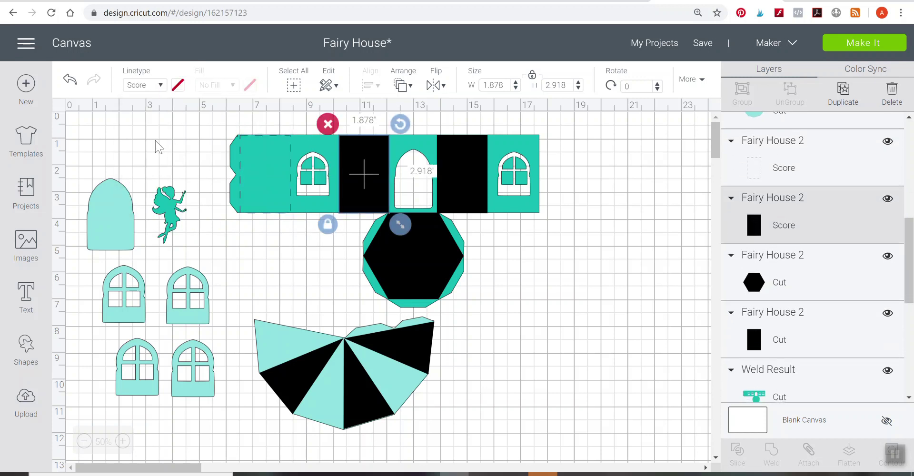
click(465, 170)
click(162, 85)
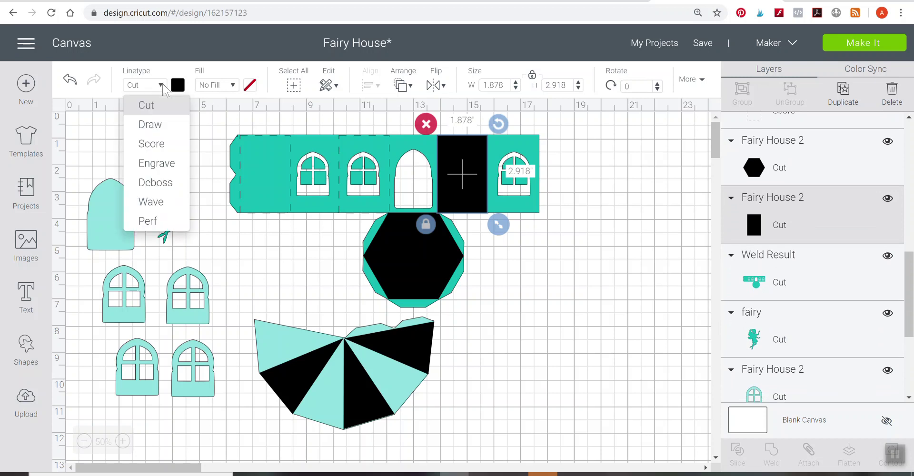
click(152, 144)
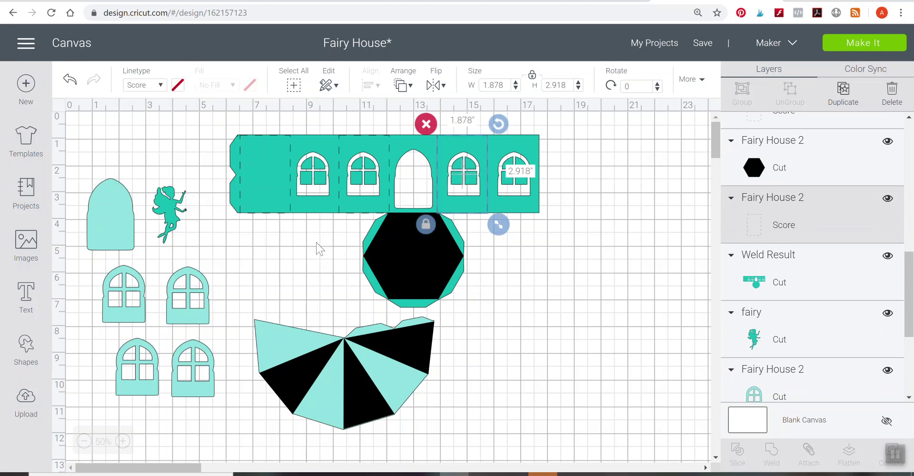
click(388, 269)
click(161, 84)
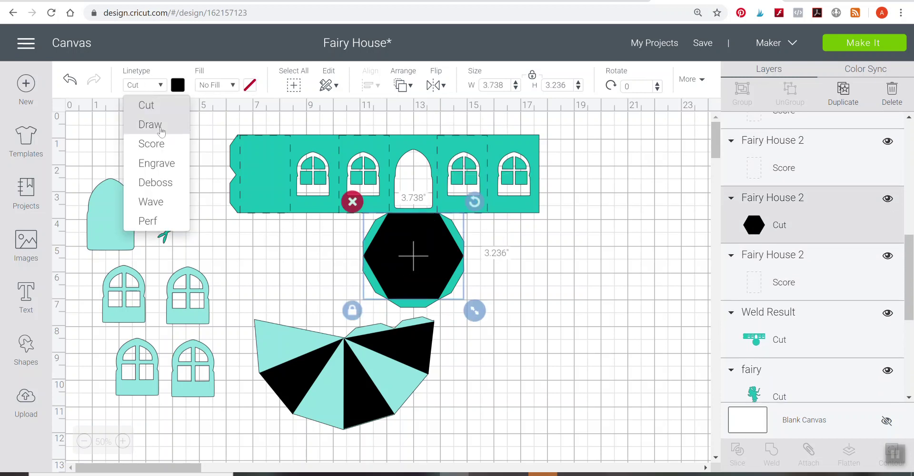
click(173, 143)
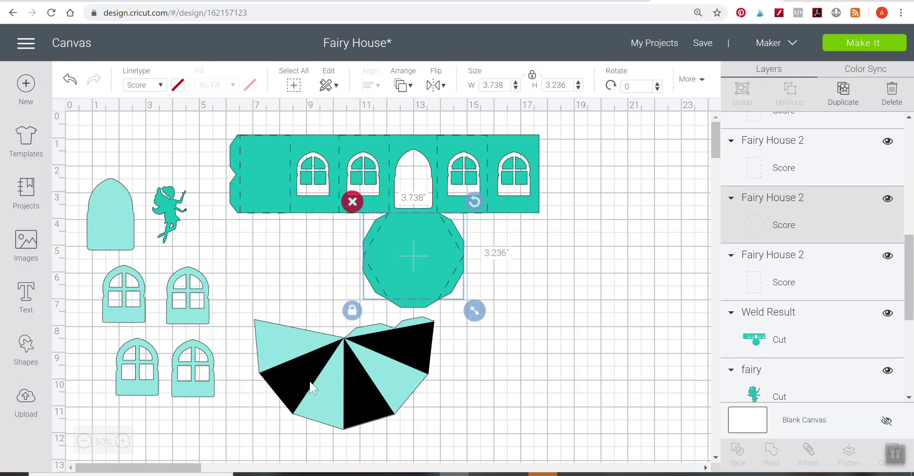
Change the three black roof triangles from Cut to Score
click(299, 371)
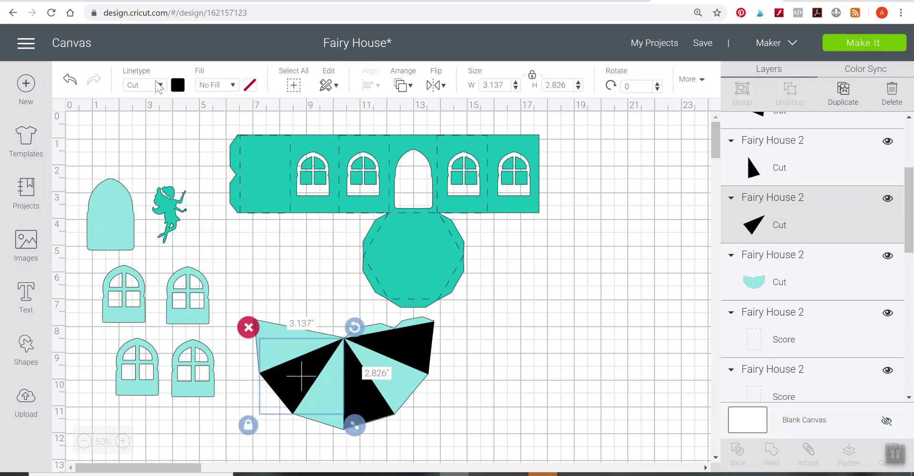
click(159, 86)
click(154, 143)
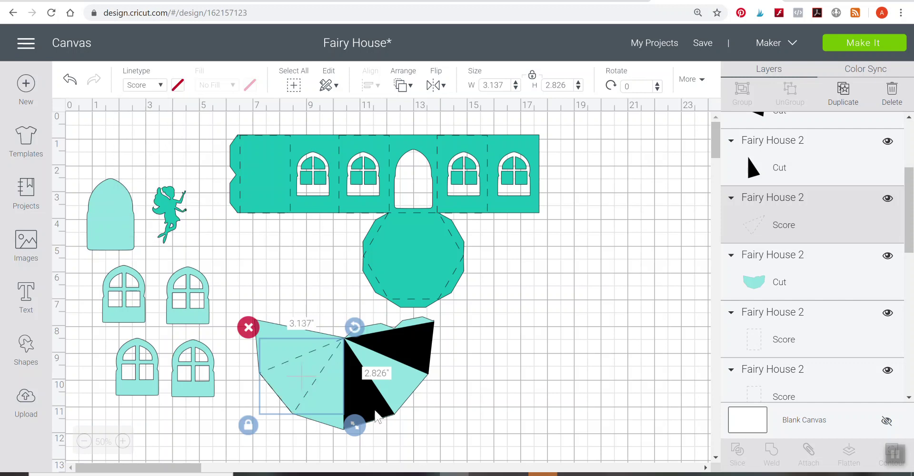
click(353, 372)
click(162, 85)
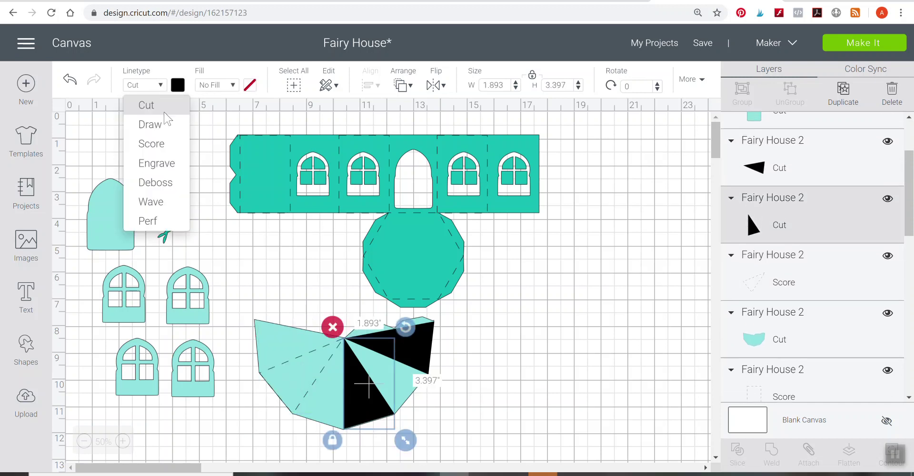
click(160, 144)
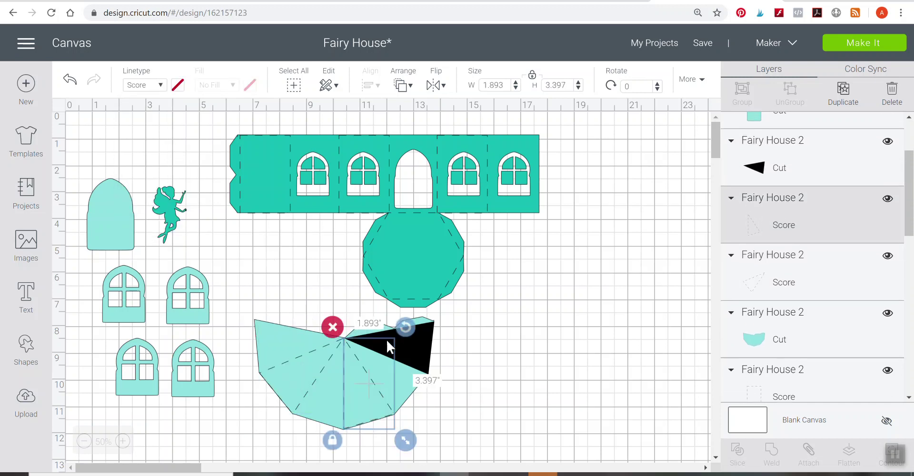
click(417, 349)
click(164, 87)
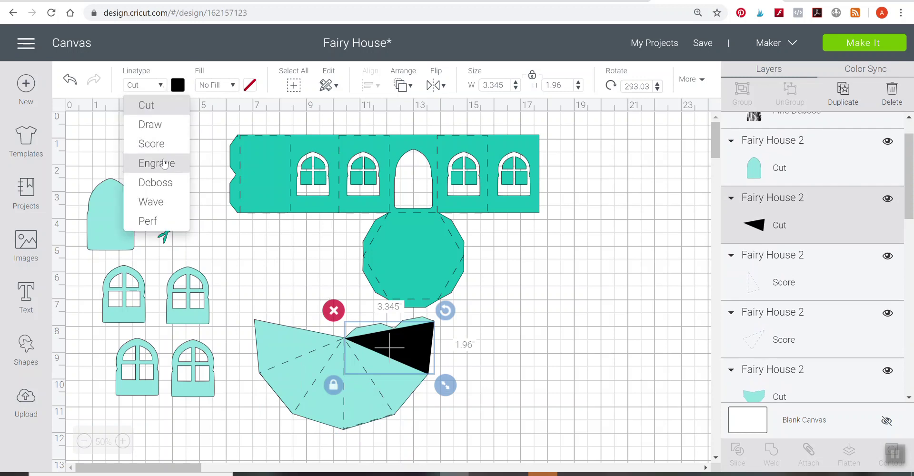
click(155, 144)
click(550, 255)
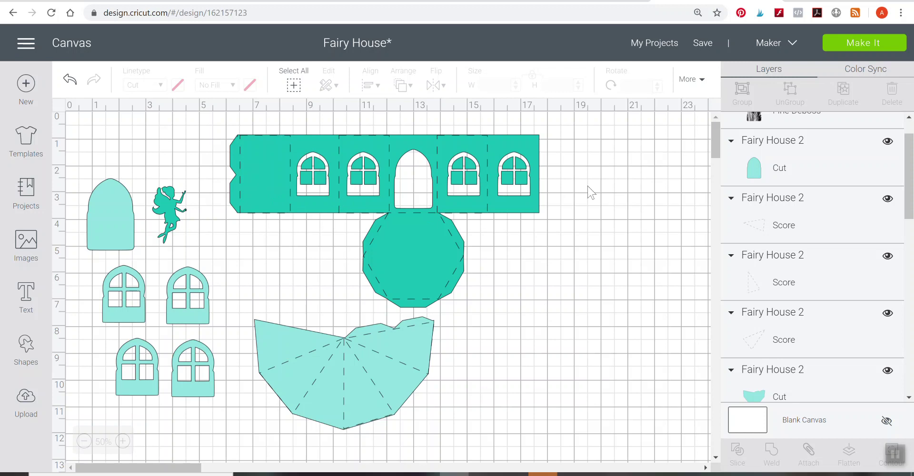
drag(606, 158, 228, 264)
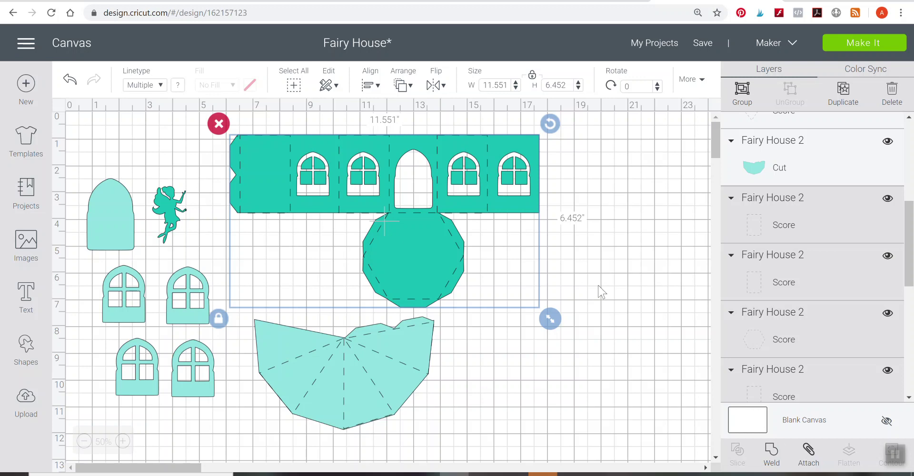
click(635, 208)
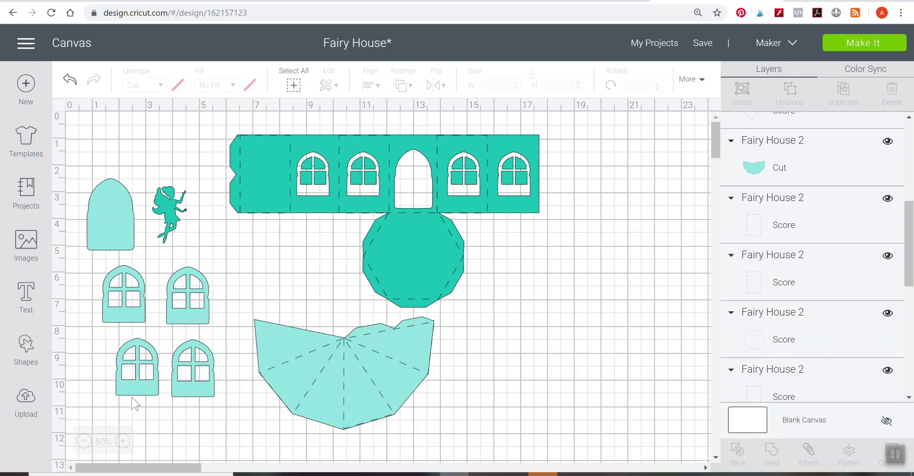
Upload the wood-grain texture file, insert it, and place it right of the octagon
click(25, 409)
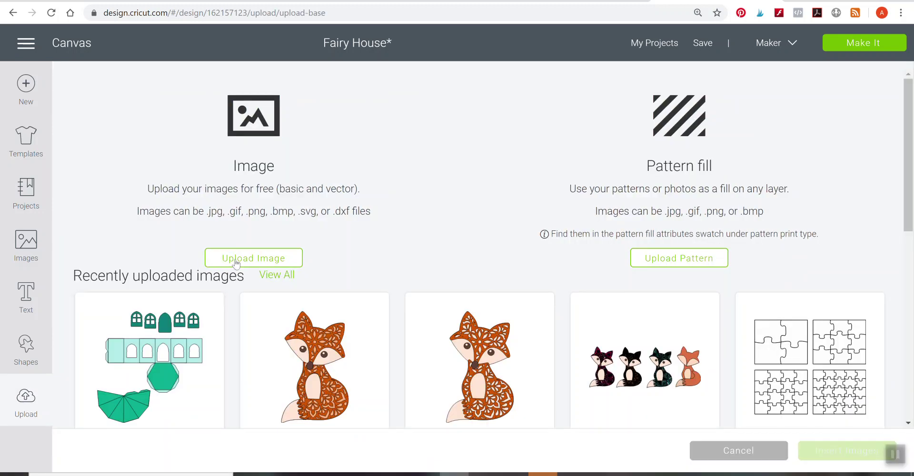
click(236, 261)
click(465, 253)
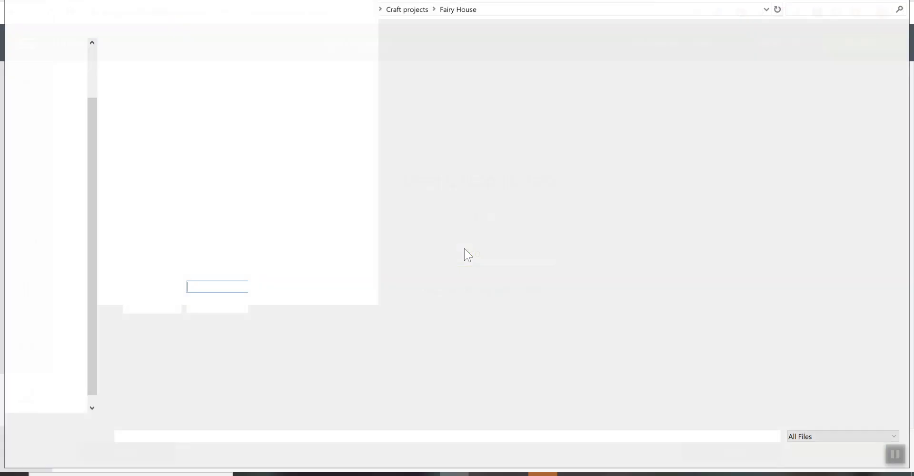
click(877, 153)
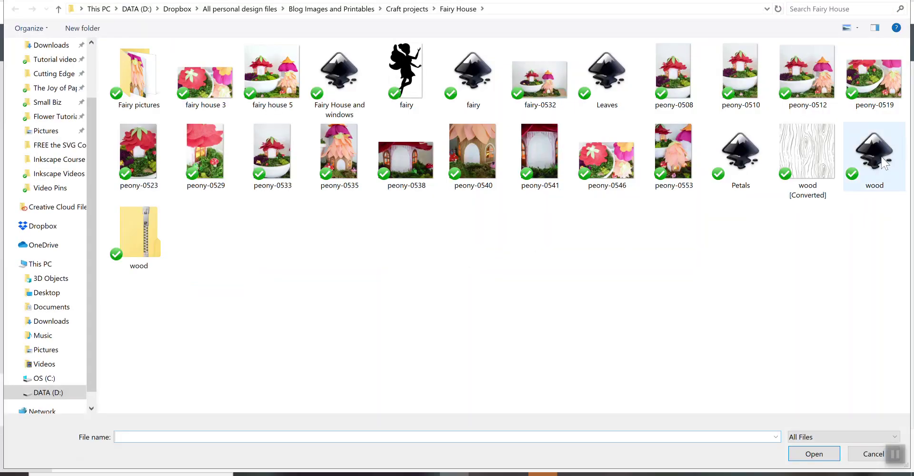
double_click(879, 155)
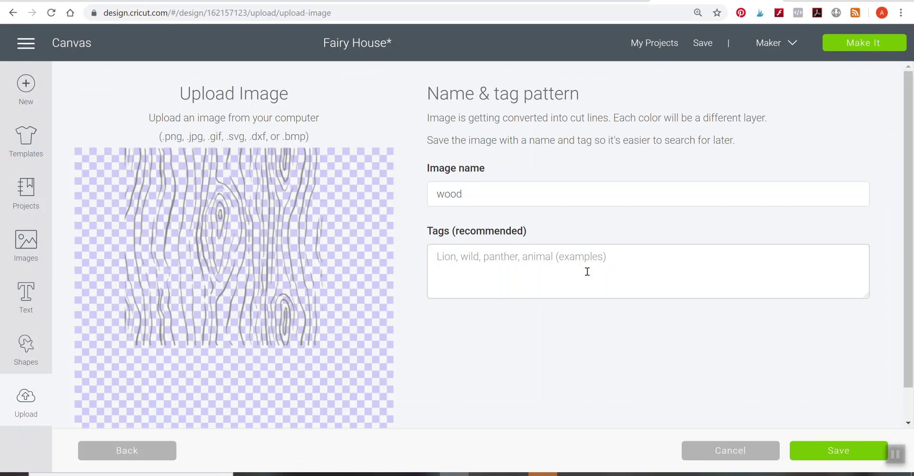
click(823, 451)
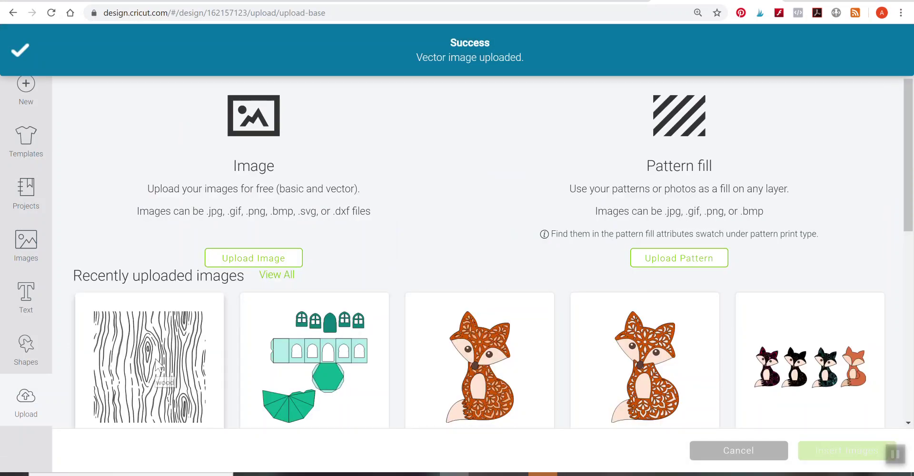
click(826, 452)
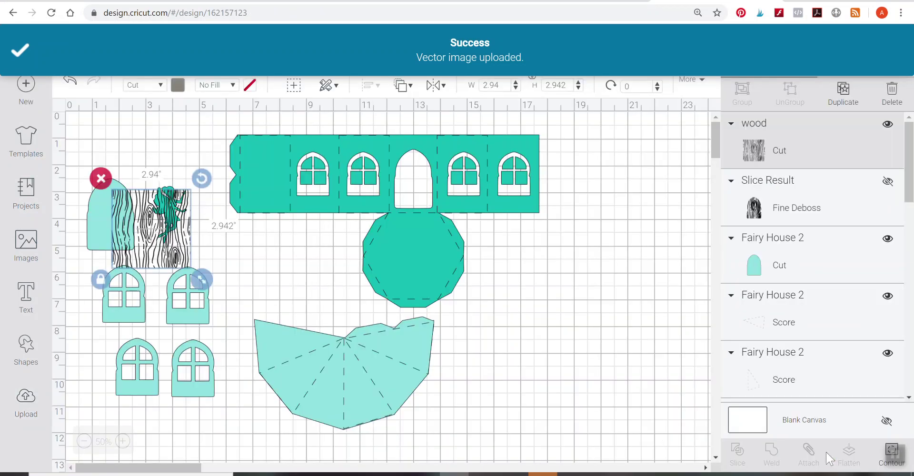
drag(168, 236, 545, 303)
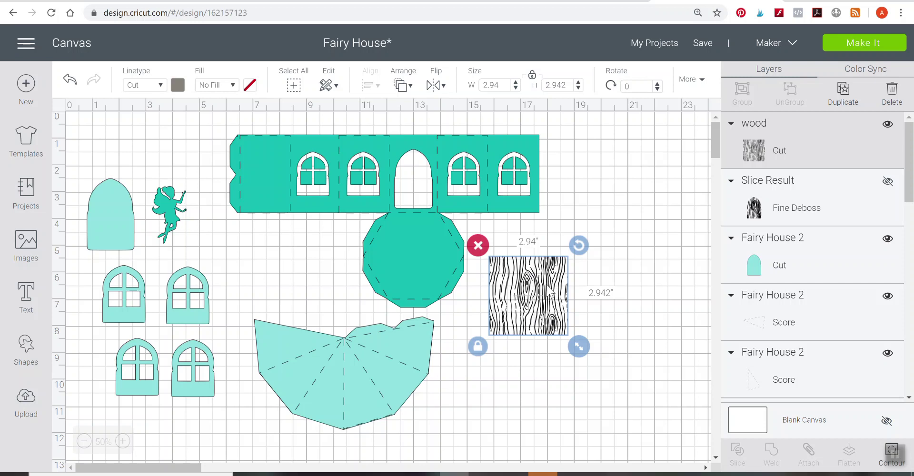
Lay the wood texture over the wall's left end, resized to 2.829 × 2.831 in
drag(547, 294, 296, 207)
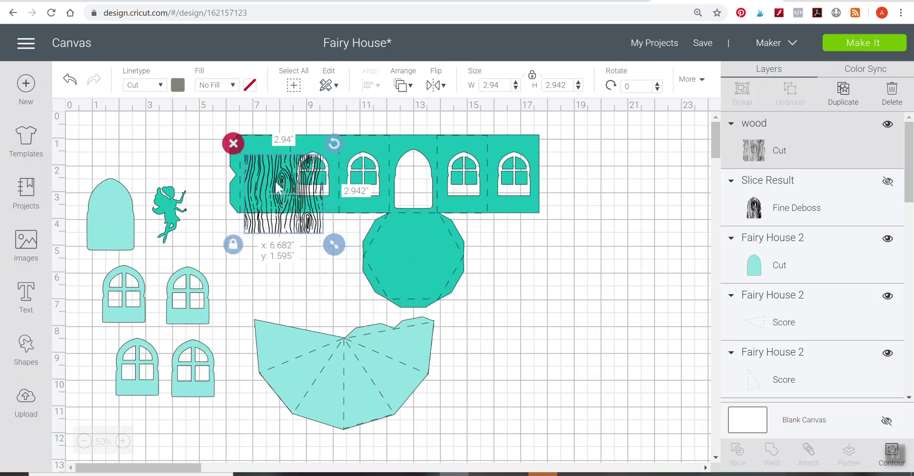
drag(275, 180, 271, 170)
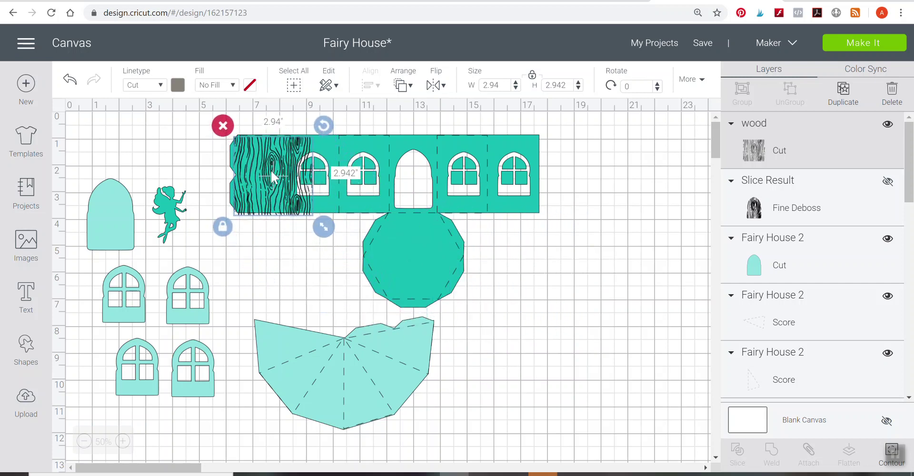
click(124, 440)
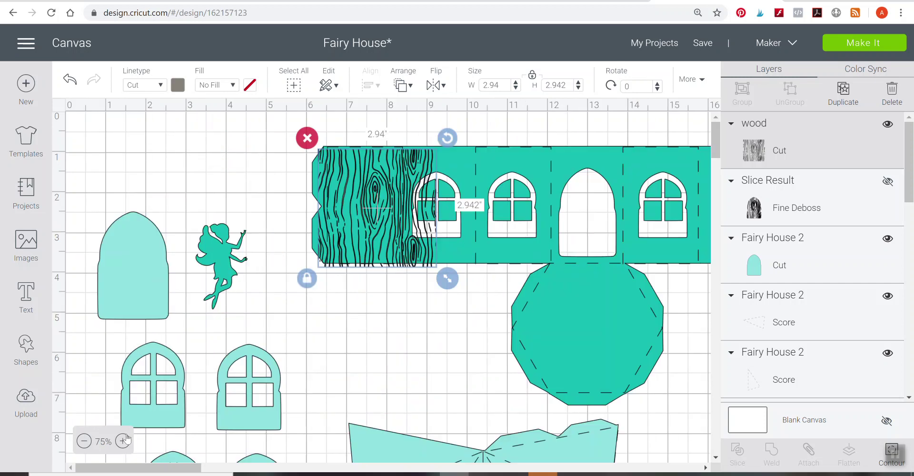
drag(446, 280, 442, 267)
mouse_move(385, 214)
mouse_down()
mouse_move(397, 224)
mouse_move(395, 216)
mouse_up()
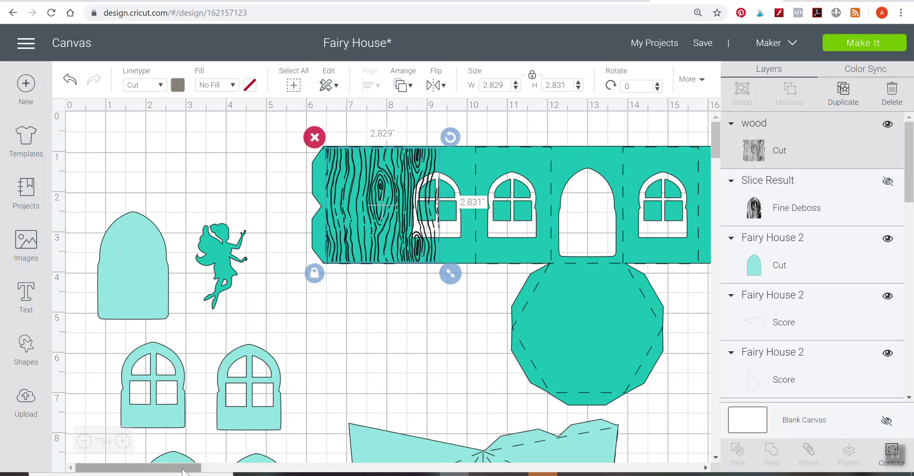
drag(184, 471, 208, 471)
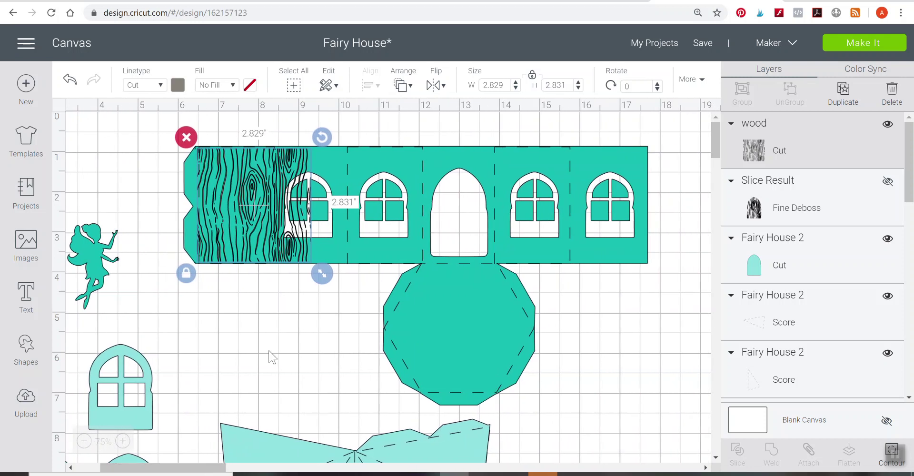
click(272, 354)
click(108, 325)
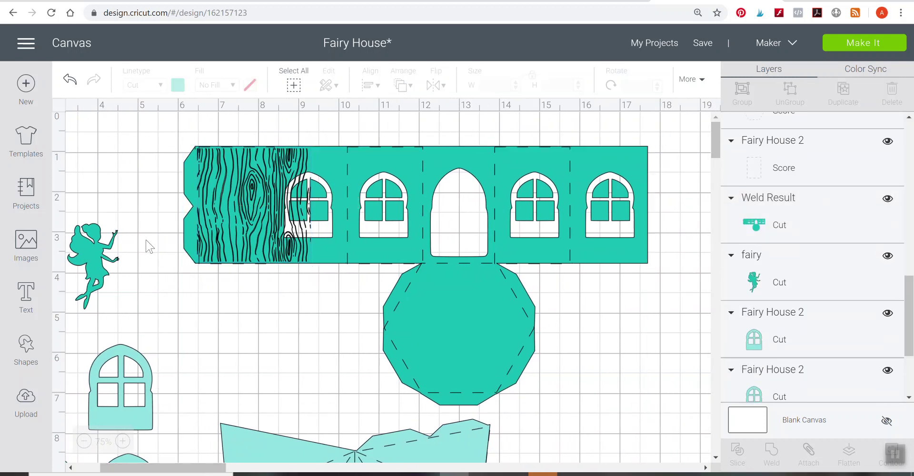
click(275, 198)
Duplicate the wood texture three times and tile the copies rightward across the whole wall
click(850, 94)
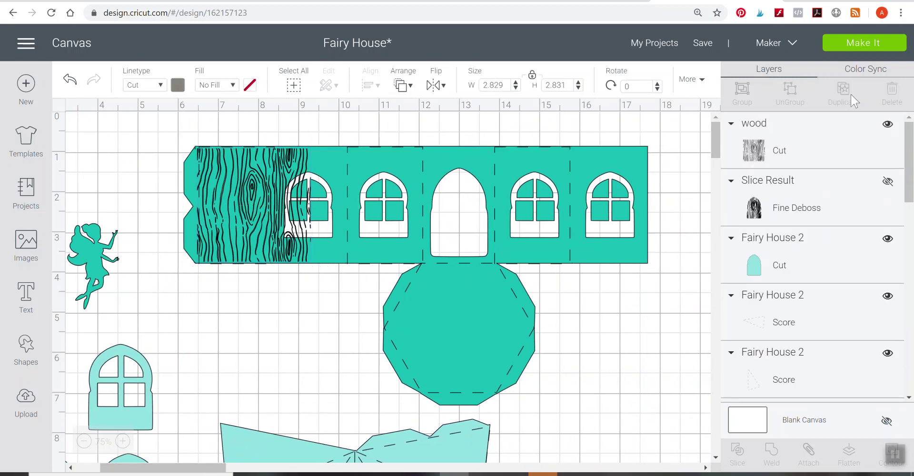
drag(280, 205, 376, 188)
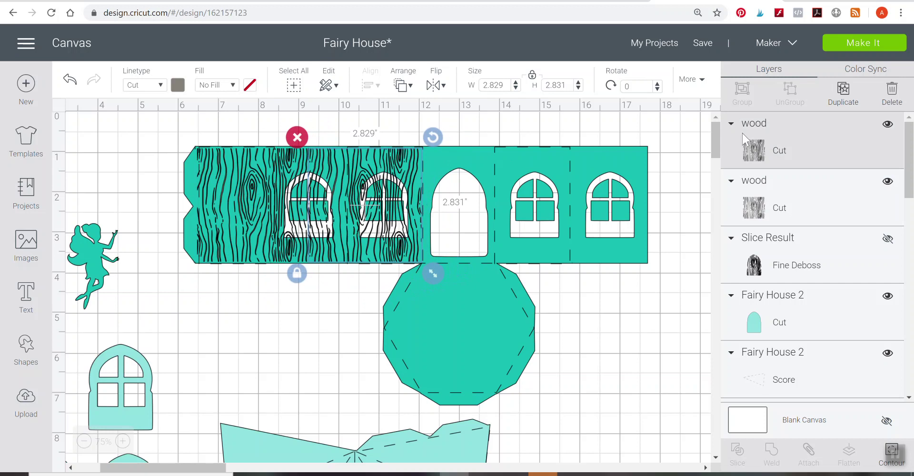
click(822, 100)
drag(412, 201, 504, 186)
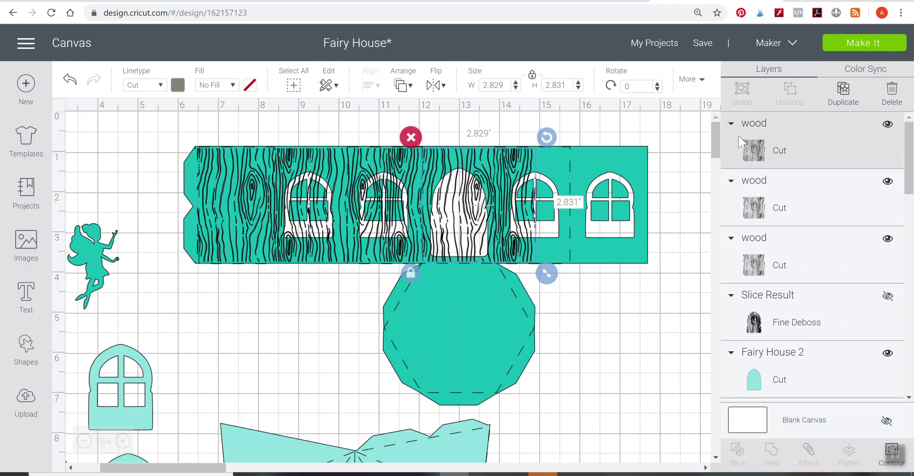
click(829, 98)
drag(511, 223, 605, 203)
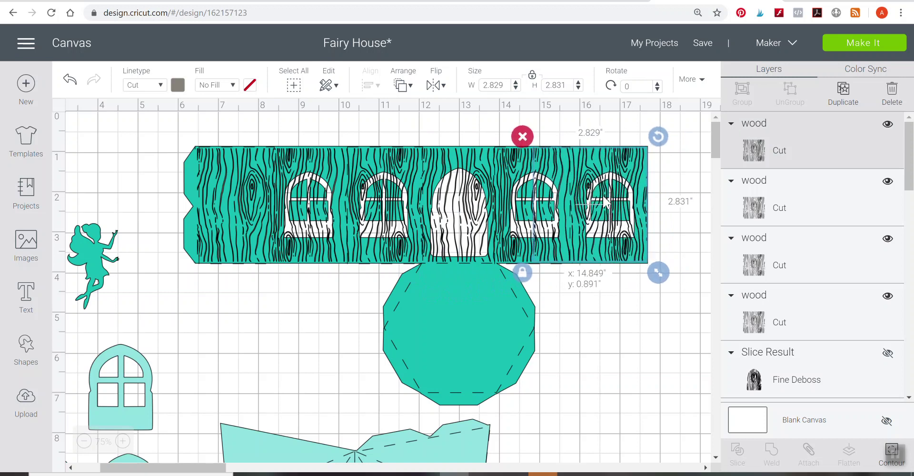
drag(601, 196, 602, 195)
click(687, 231)
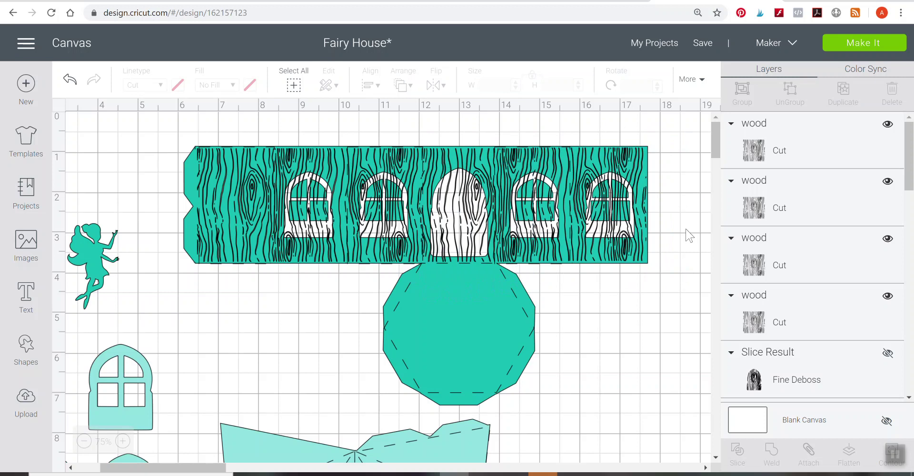
click(233, 182)
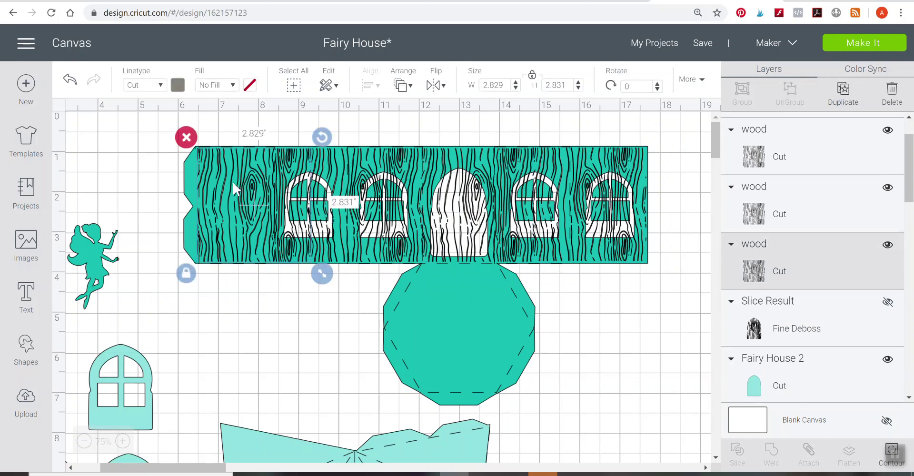
Set the first two wood pieces to Fine Deboss, correcting one accidentally set to Draw
click(148, 86)
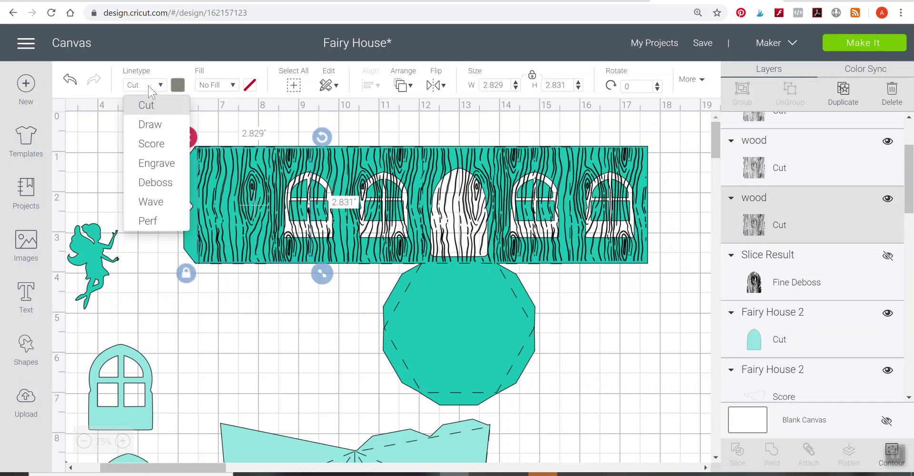
click(156, 184)
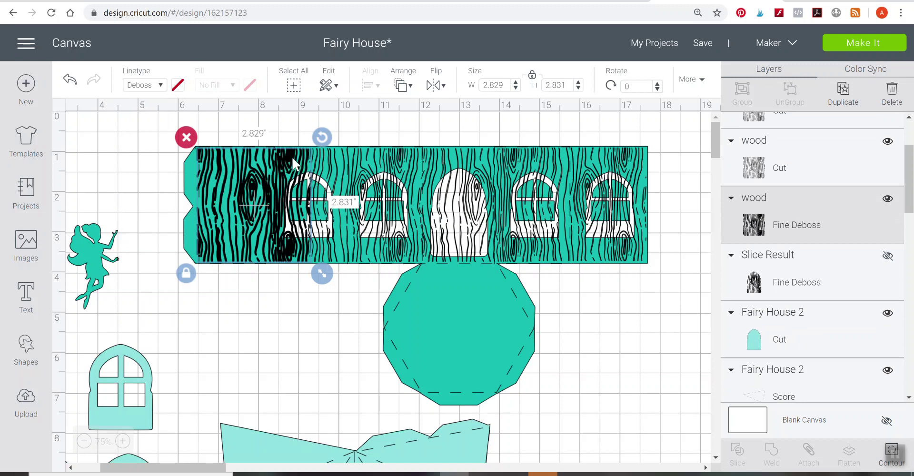
key(ctrl+v)
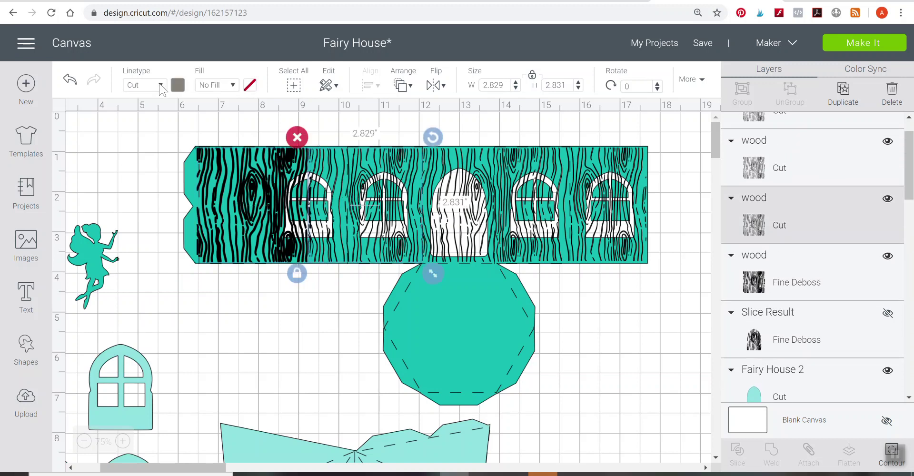
click(151, 85)
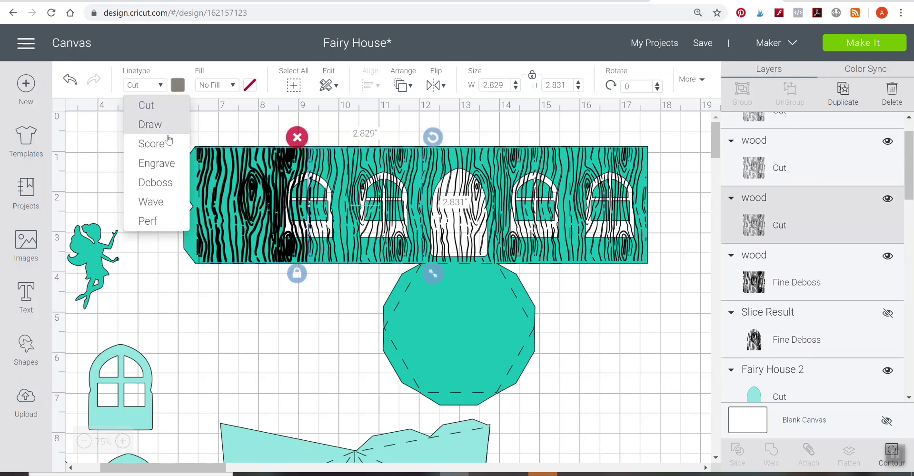
click(145, 126)
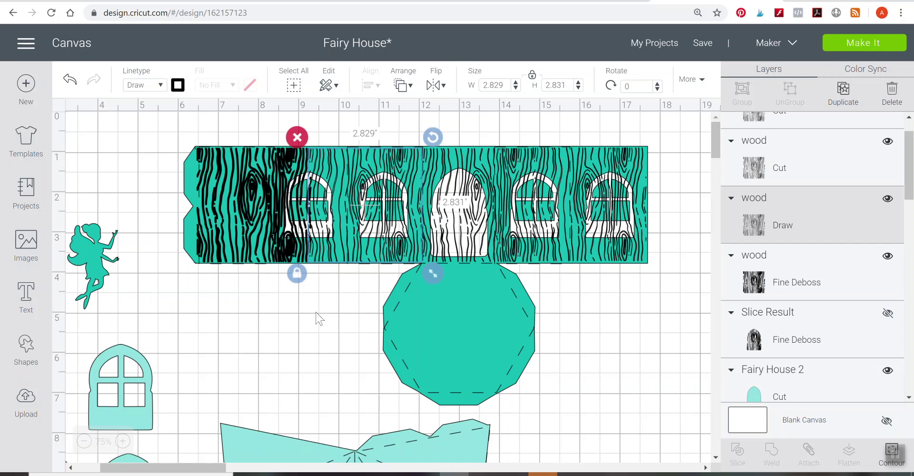
click(153, 86)
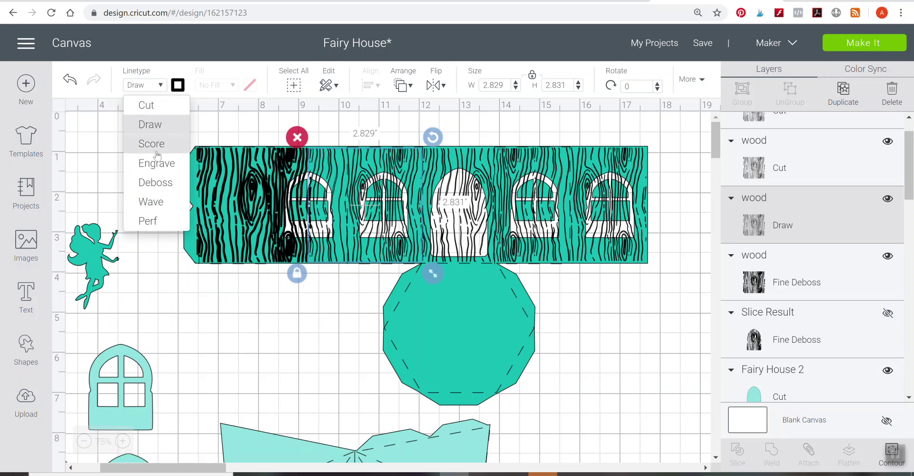
click(155, 182)
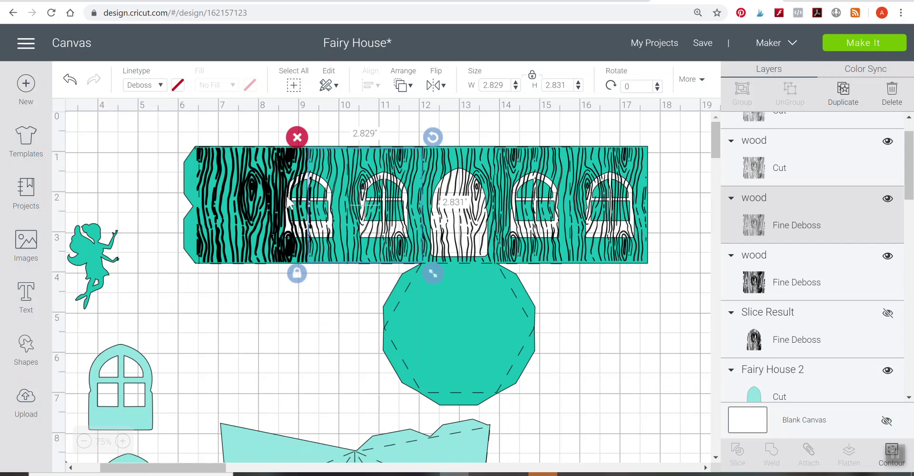
Set the remaining two wood pieces along the wall to Fine Deboss
click(479, 196)
click(145, 86)
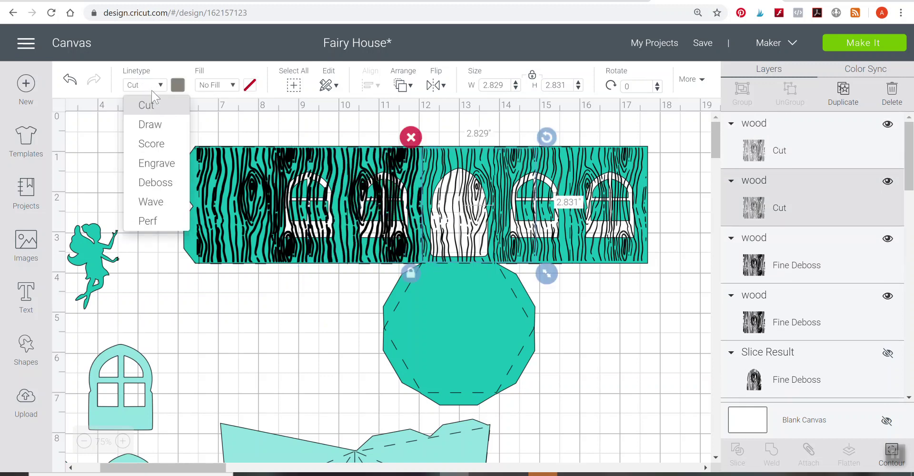
click(157, 181)
click(570, 233)
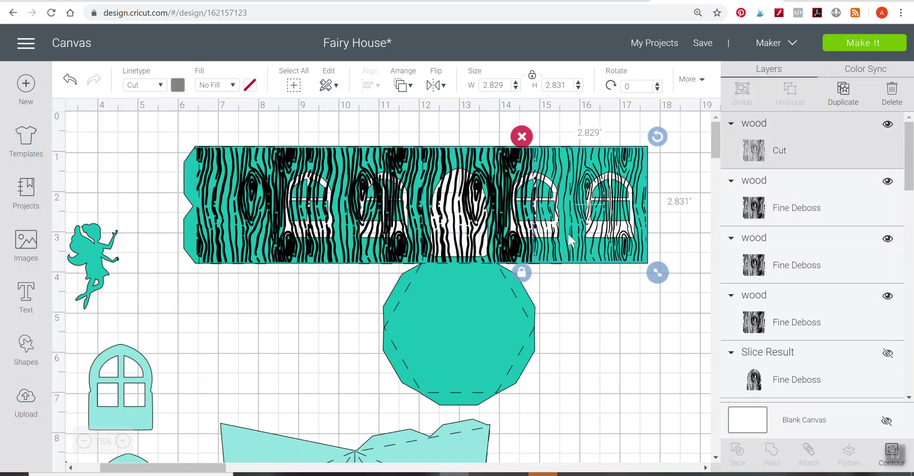
click(149, 89)
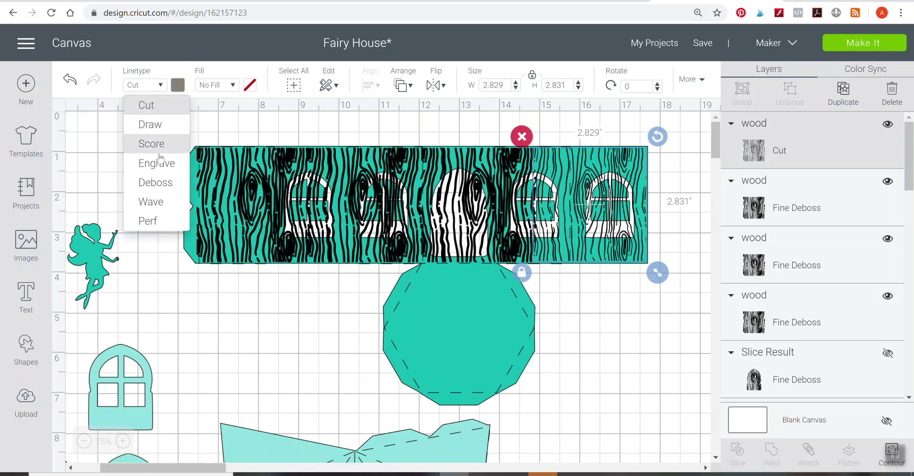
click(162, 182)
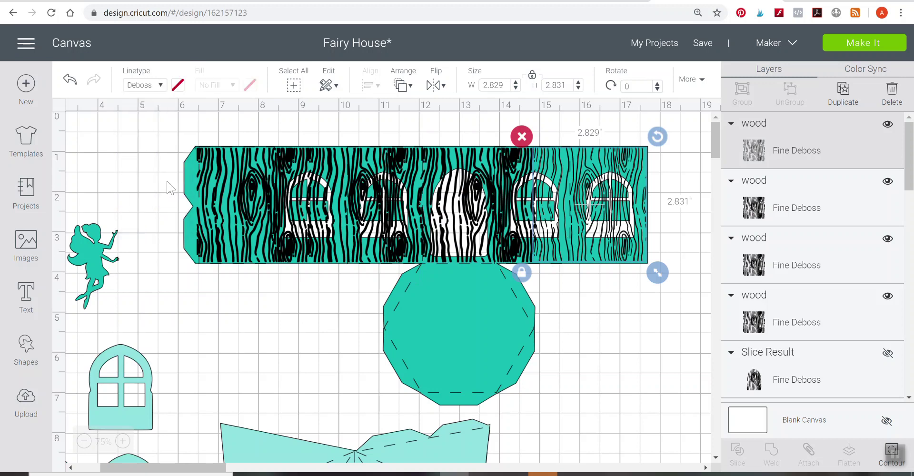
click(662, 318)
Copy the leftmost wood piece, set the copy to Draw, and align it at the strip's left end
click(219, 240)
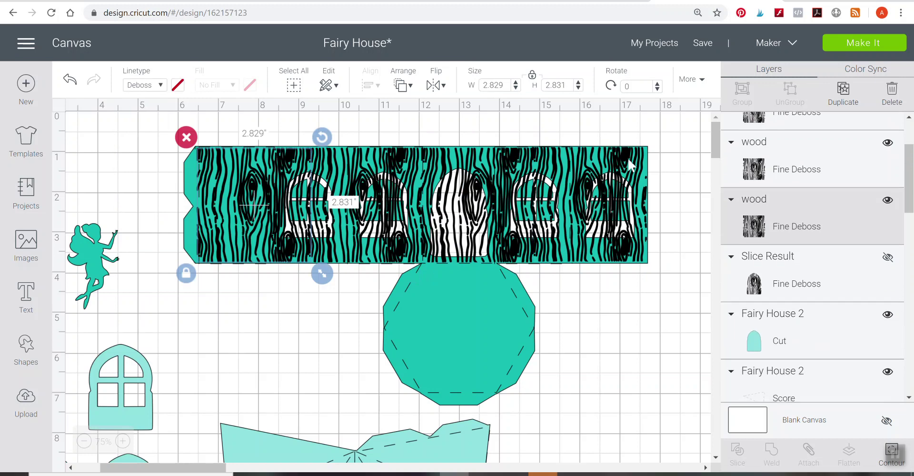
click(843, 91)
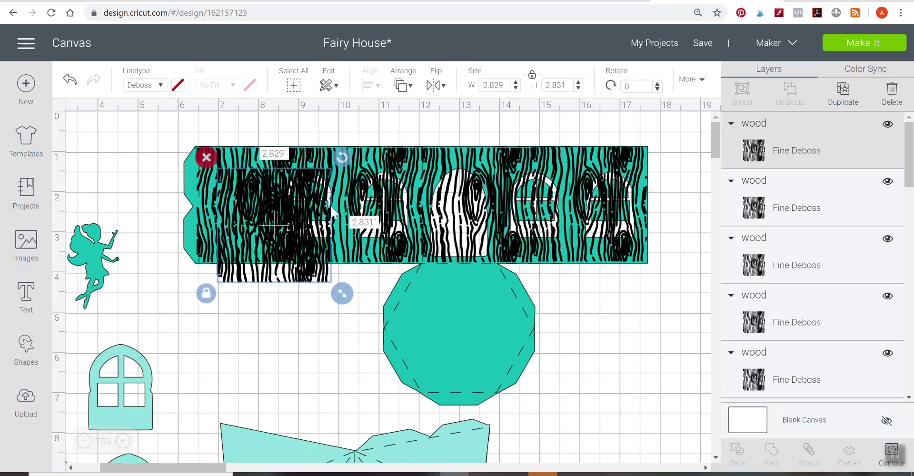
click(145, 85)
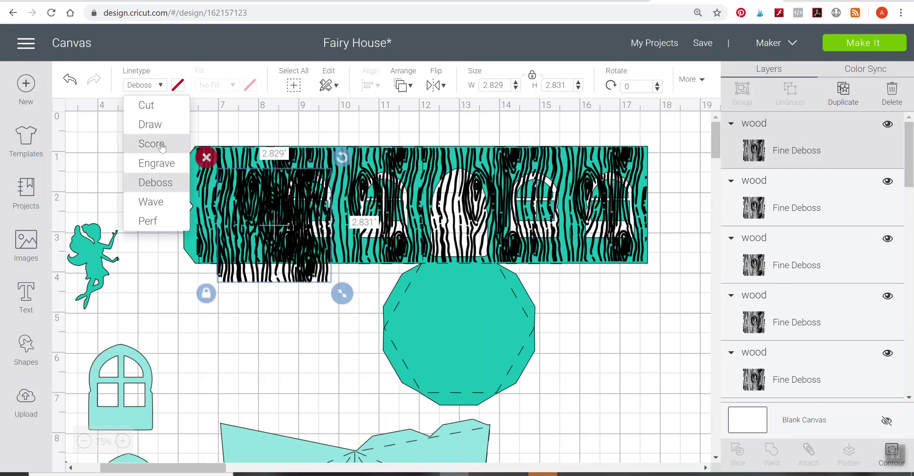
click(148, 126)
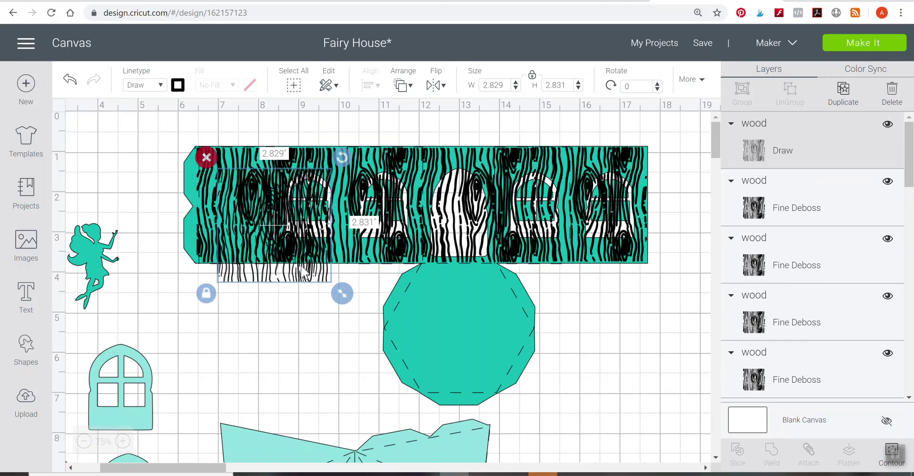
drag(301, 272, 292, 246)
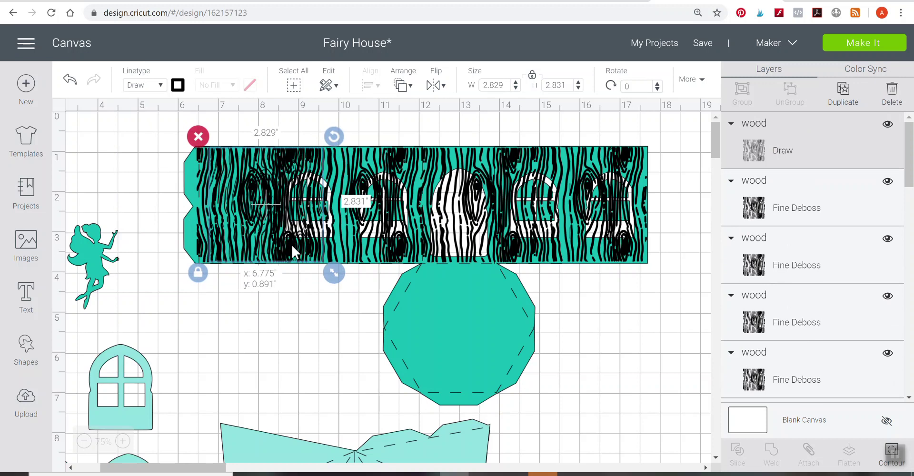
drag(291, 244, 284, 244)
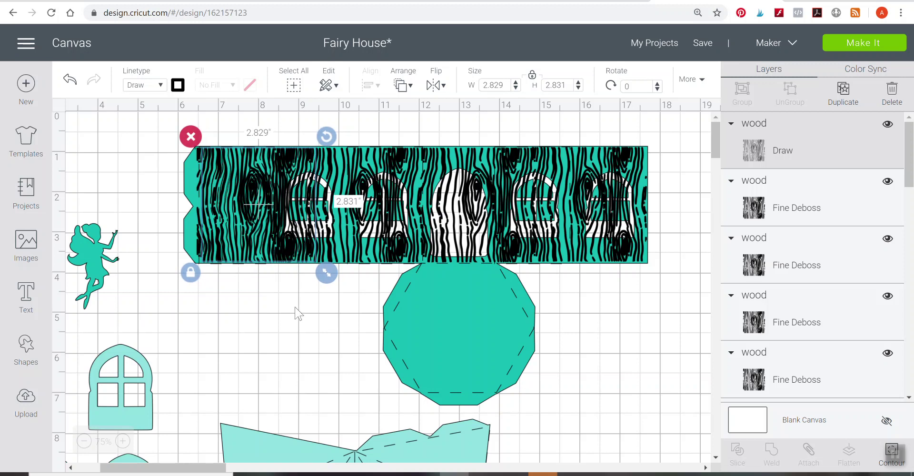
click(295, 305)
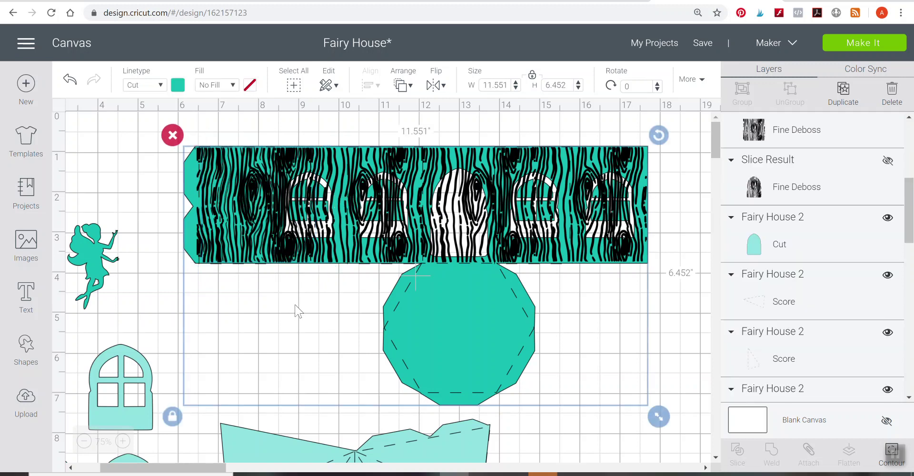
click(260, 190)
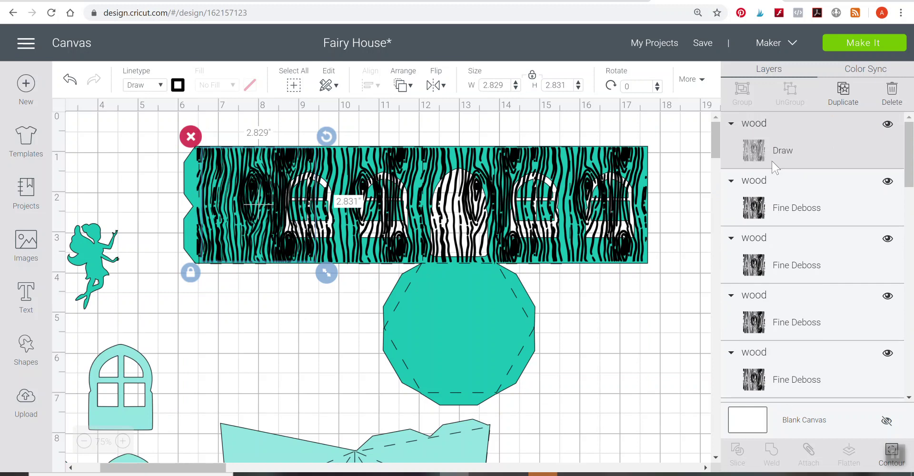
Duplicate the drawn wood copy three times and space the copies rightward along the strip
click(842, 98)
mouse_move(286, 197)
mouse_down()
mouse_move(358, 187)
mouse_move(370, 173)
mouse_up()
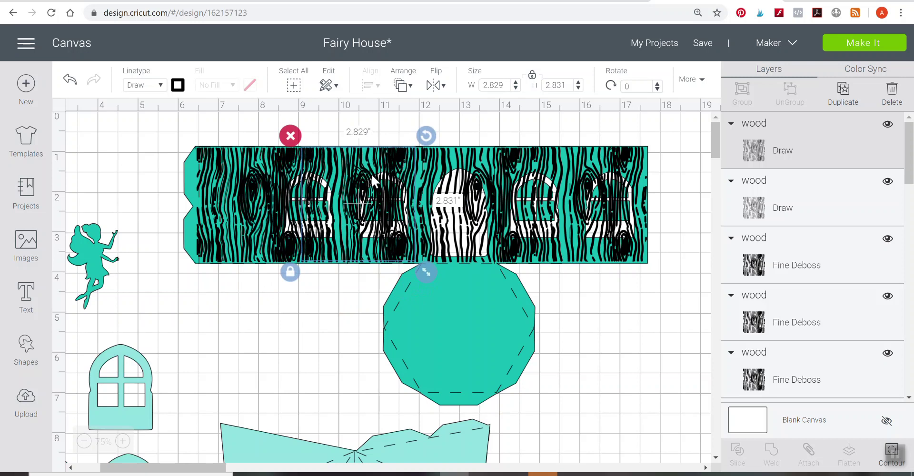
click(842, 96)
drag(392, 216, 479, 203)
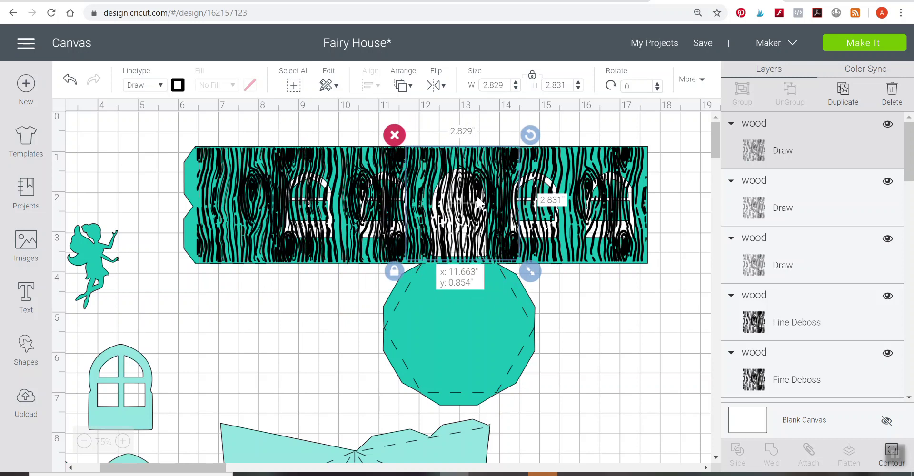
drag(479, 203, 479, 223)
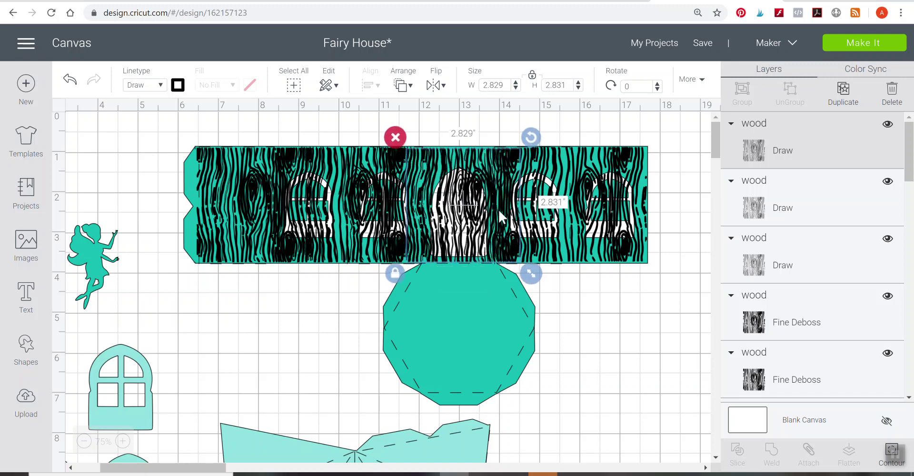
click(843, 95)
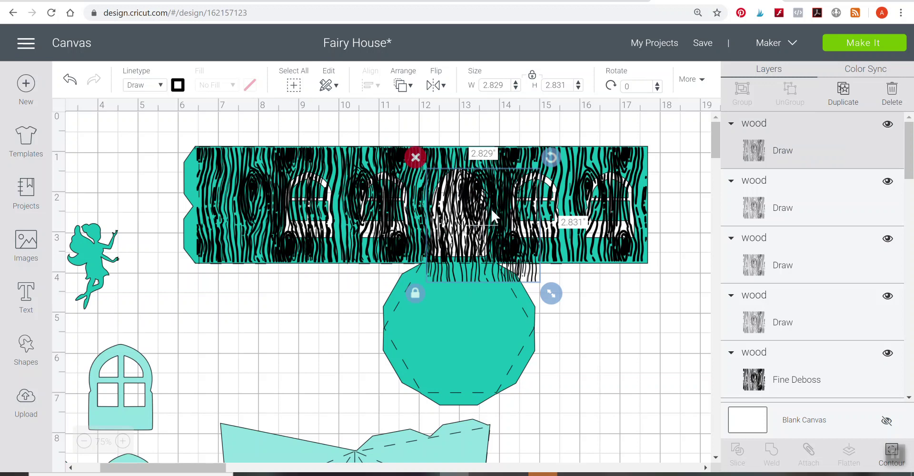
drag(490, 207, 586, 191)
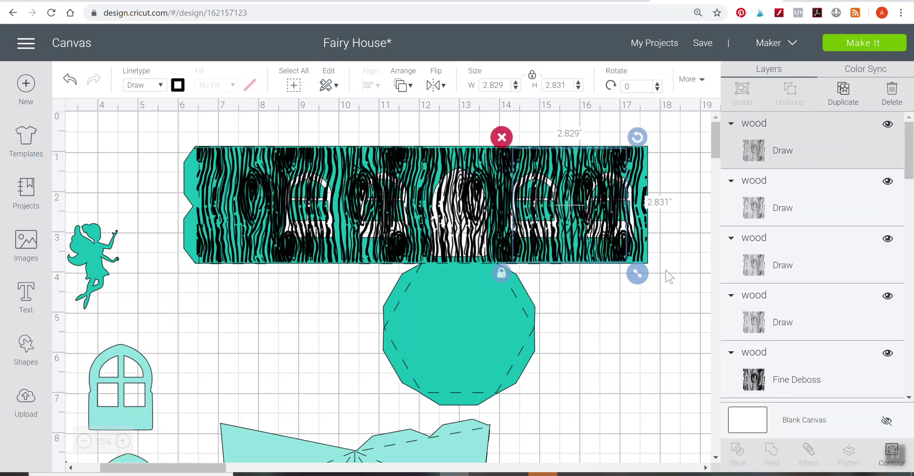
click(696, 229)
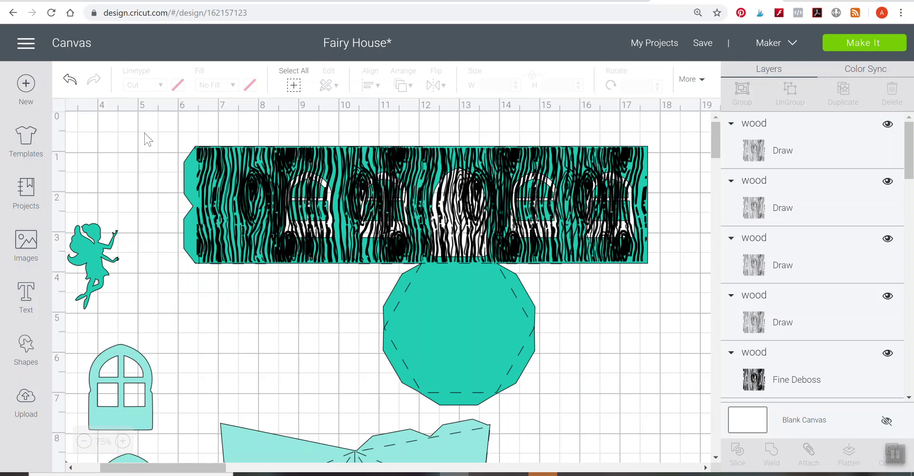
Attach the drawn and debossed wood layers, wall strip and octagon into one 11.551 × 6.452 in group
drag(144, 133, 665, 351)
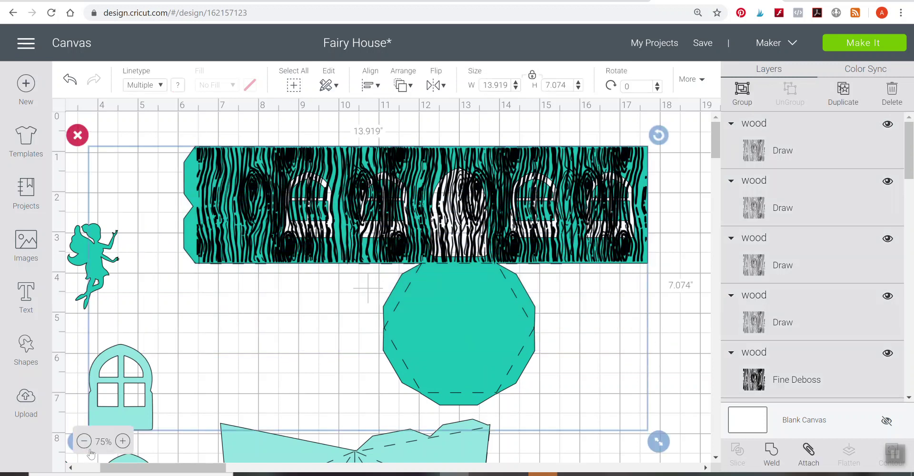
click(84, 441)
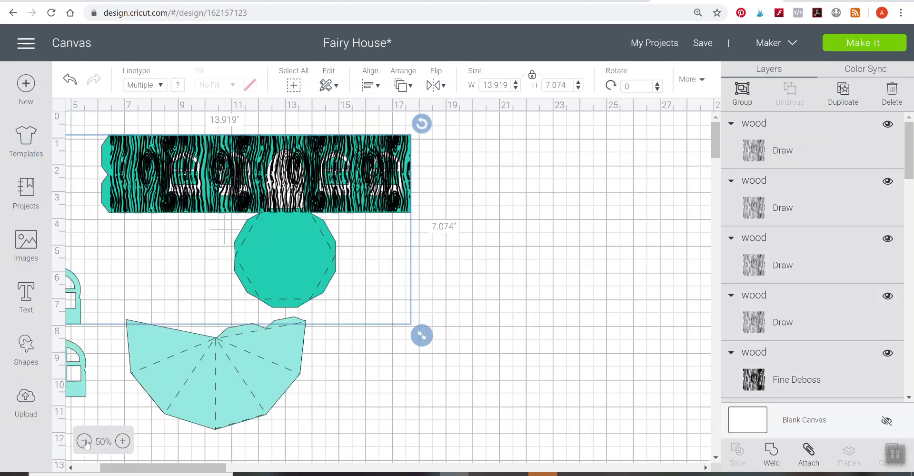
click(514, 179)
drag(479, 145, 115, 230)
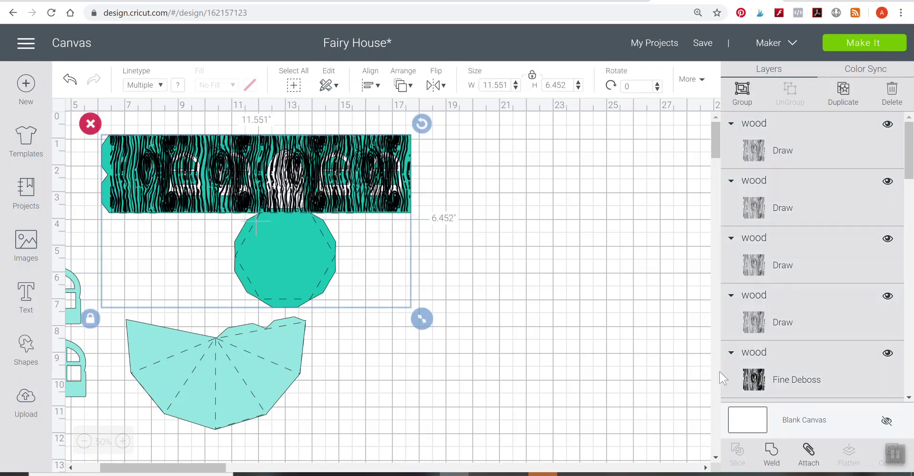
click(810, 452)
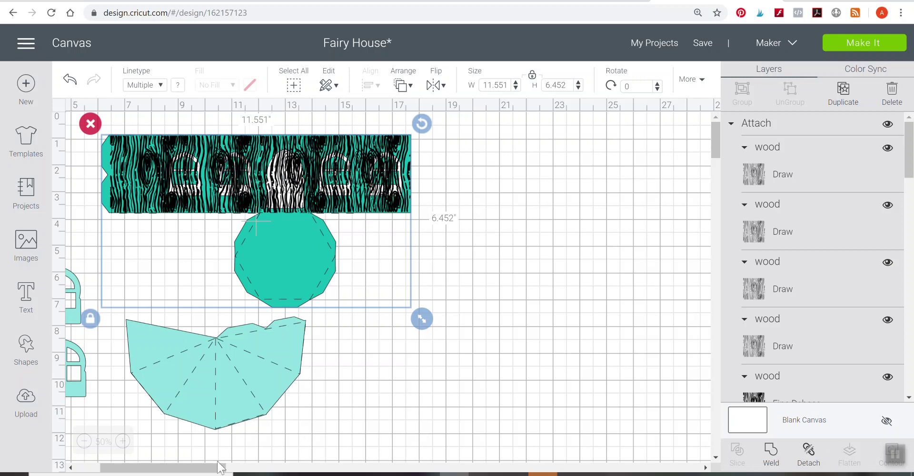
drag(195, 467, 139, 463)
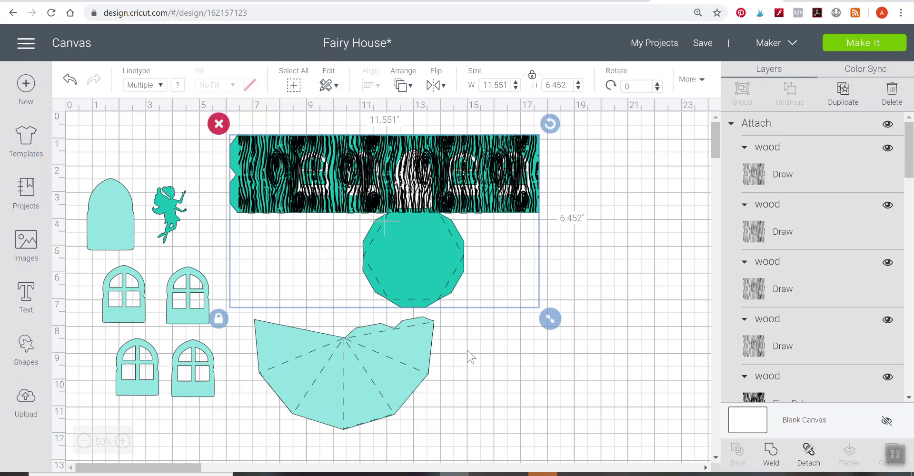
Attach the roof cone's score lines to its shape, then check the roof and octagon groups
drag(467, 350, 250, 422)
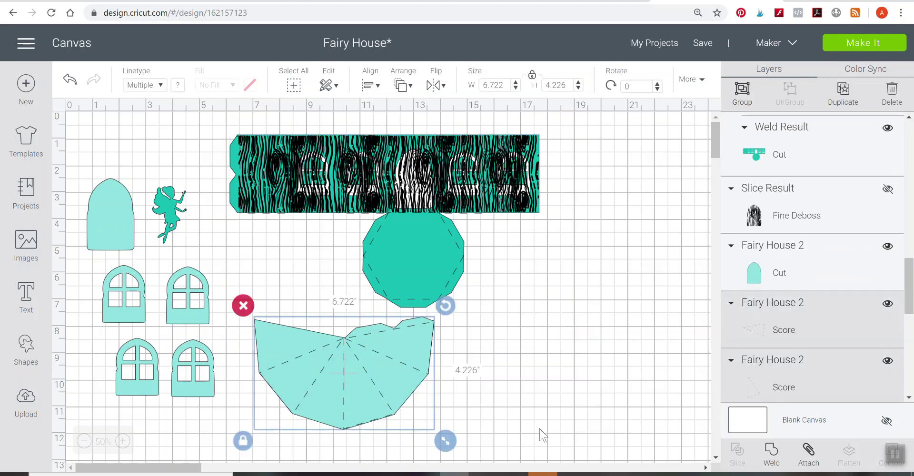
click(811, 452)
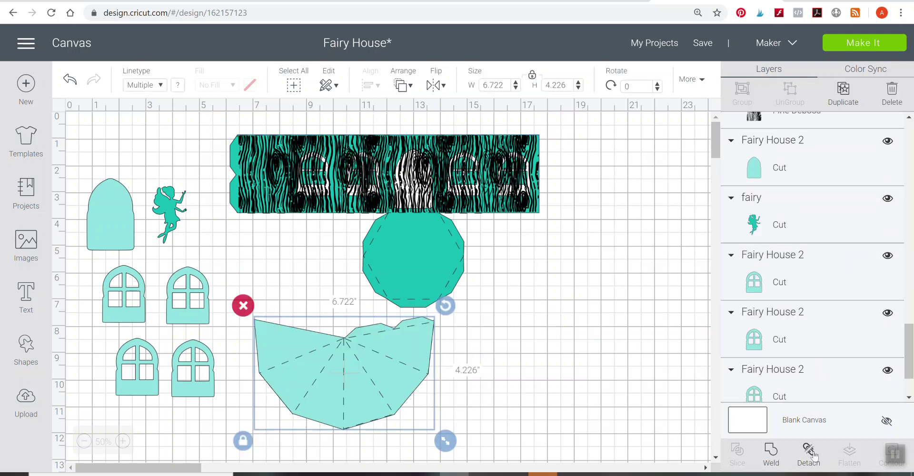
click(553, 353)
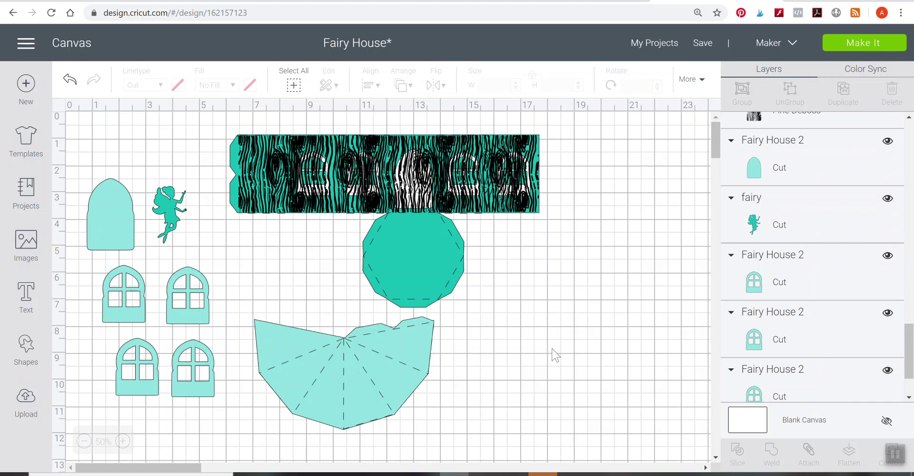
click(365, 369)
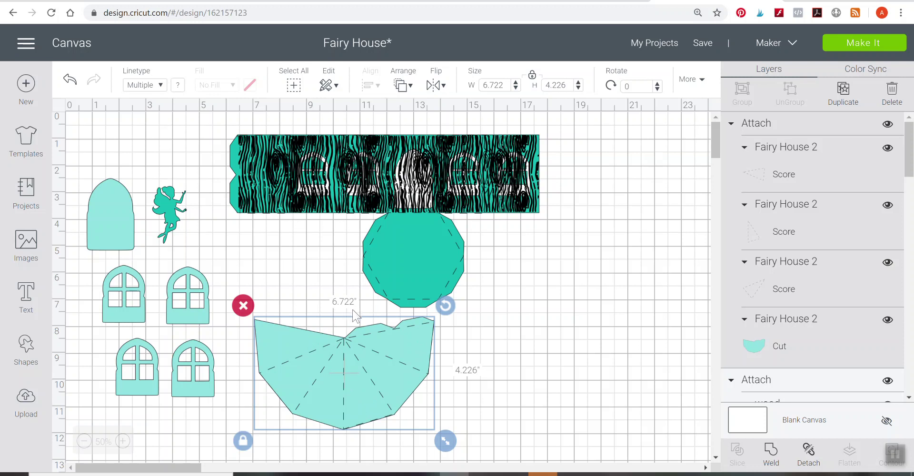
click(427, 253)
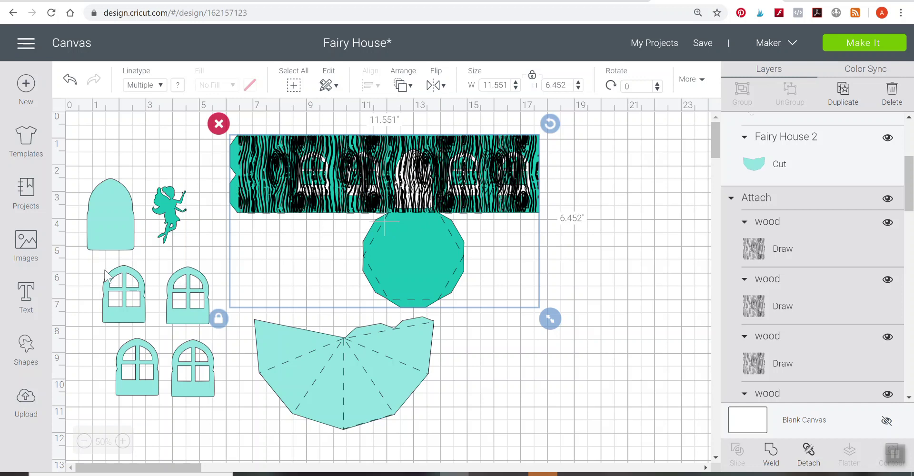
Inspect the door, top-left window and the 1.287 × 2.14 in fairy piece
click(105, 226)
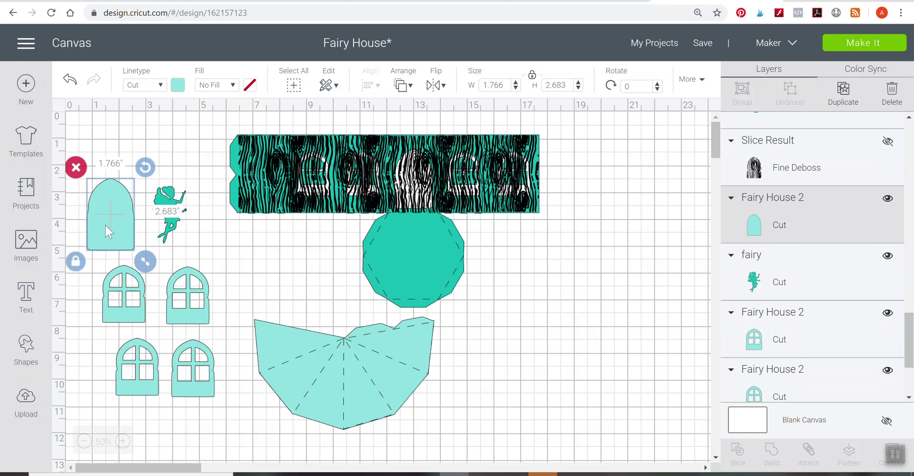
click(132, 310)
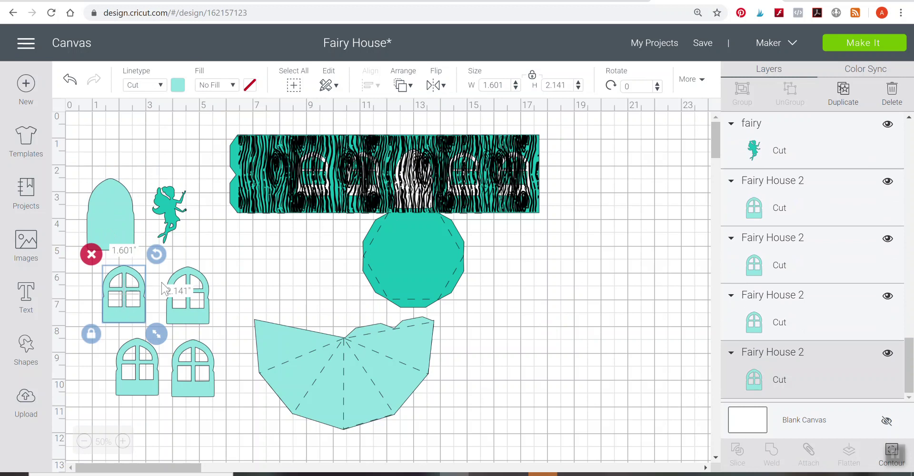
click(178, 222)
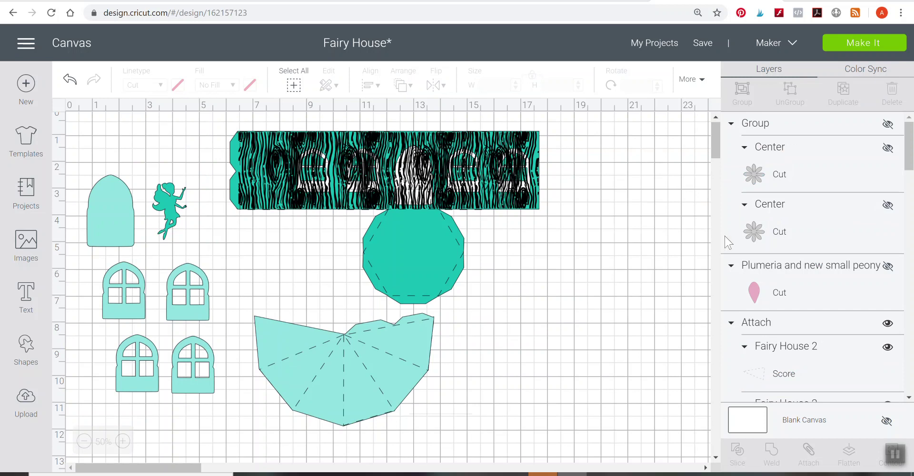
Make the hidden Plumeria petal and flower center group visible, nudging the flowers into place
click(887, 266)
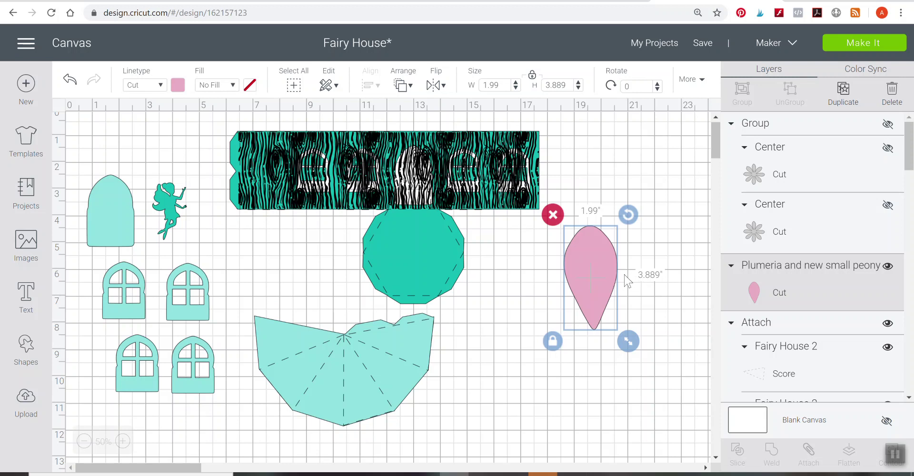
click(888, 125)
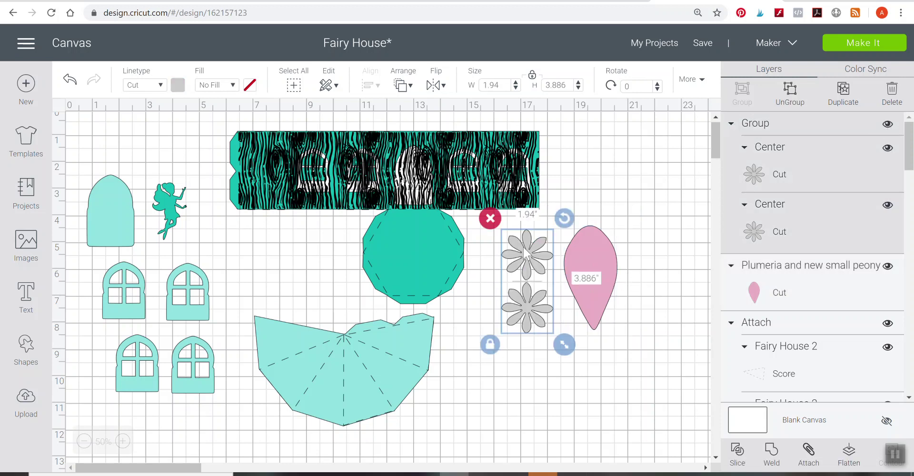
drag(527, 254, 518, 269)
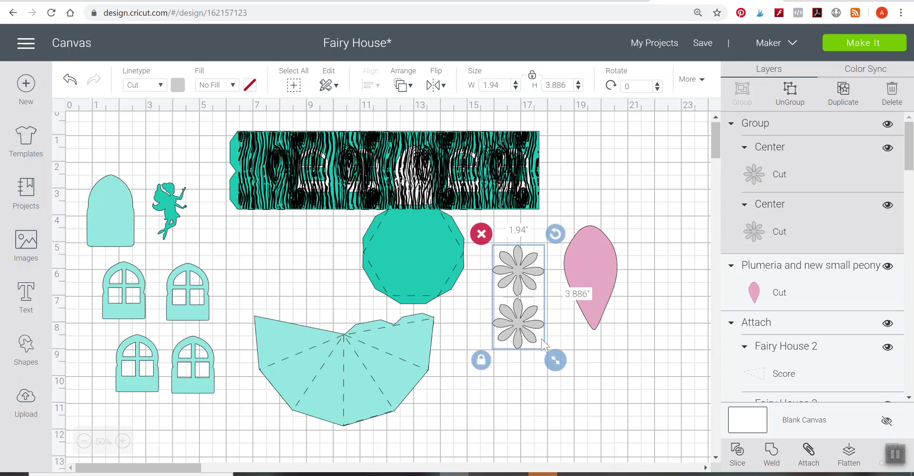
Ungroup the two flower centers and shrink the upper one to 1.329 × 1.297 in
click(781, 110)
drag(520, 269, 323, 357)
drag(382, 375, 533, 252)
click(521, 319)
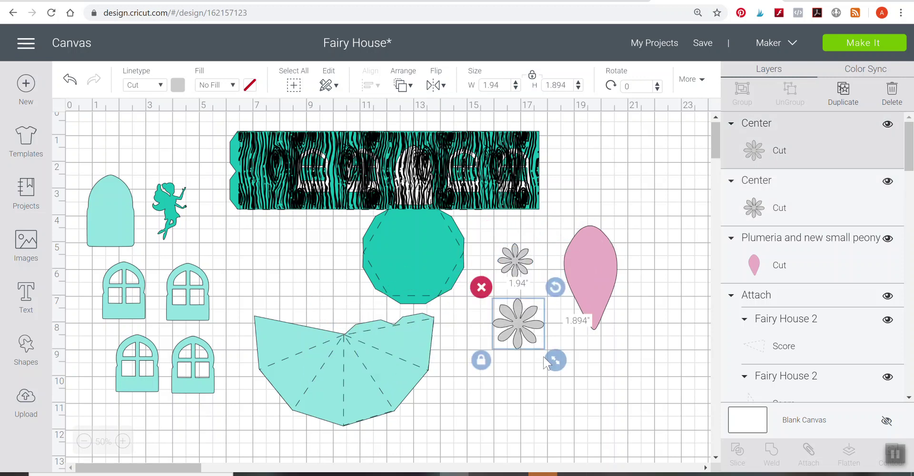
click(609, 349)
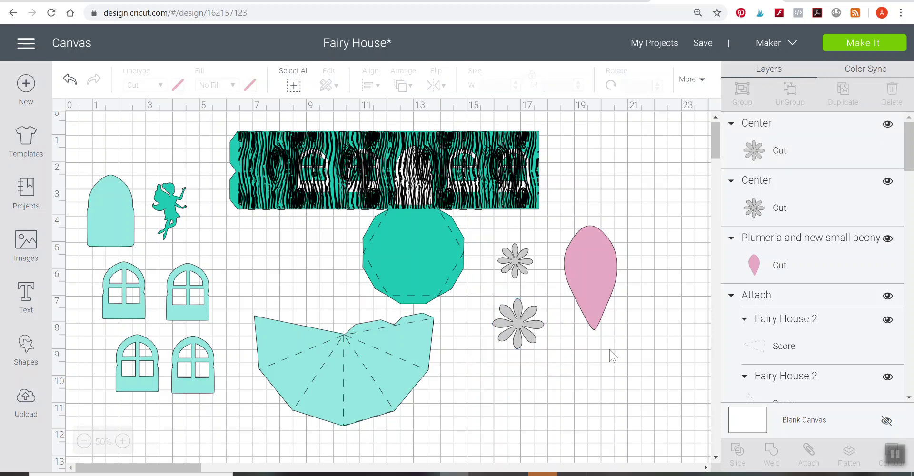